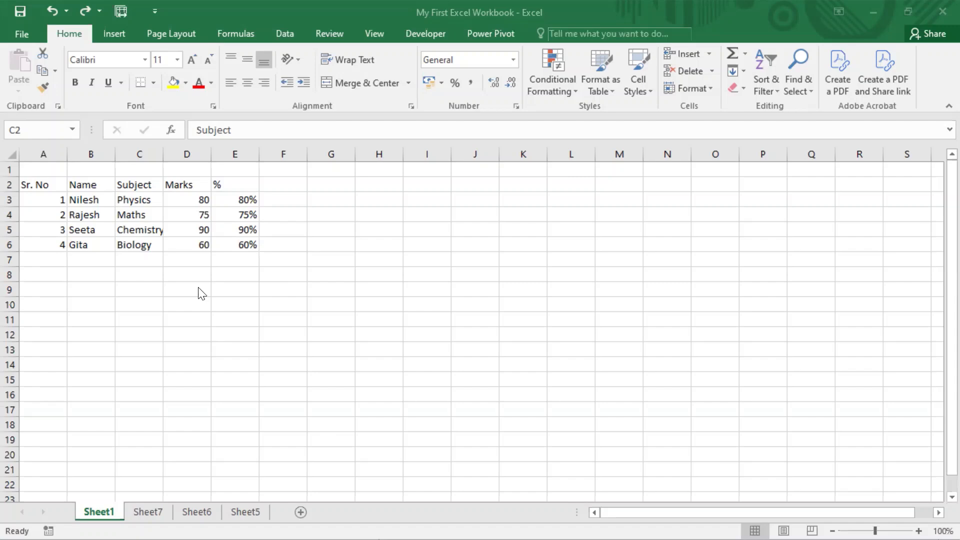
Step: Move the whole marks table from A2:E6 to H2:L6
click(43, 184)
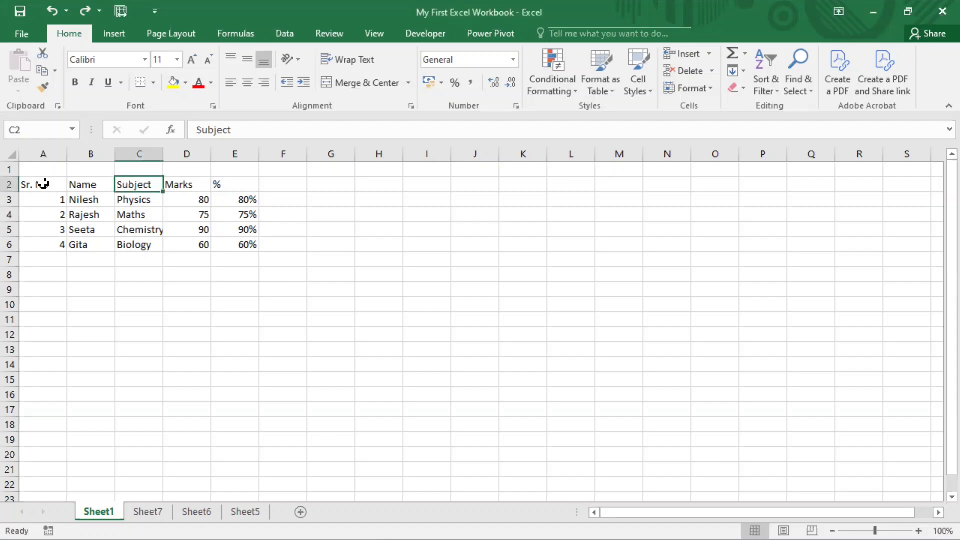
mouse_move(43, 184)
mouse_down()
mouse_move(172, 247)
mouse_move(243, 250)
mouse_up()
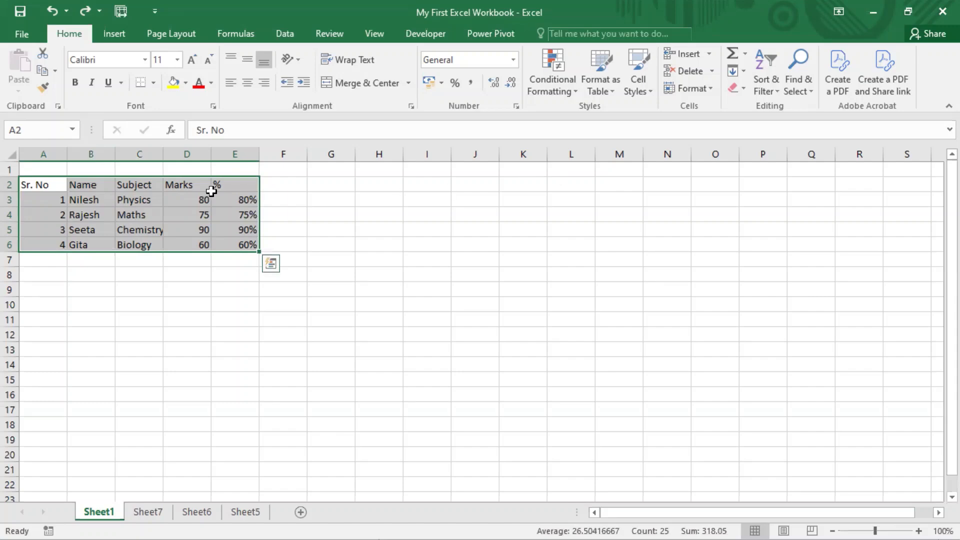
click(126, 335)
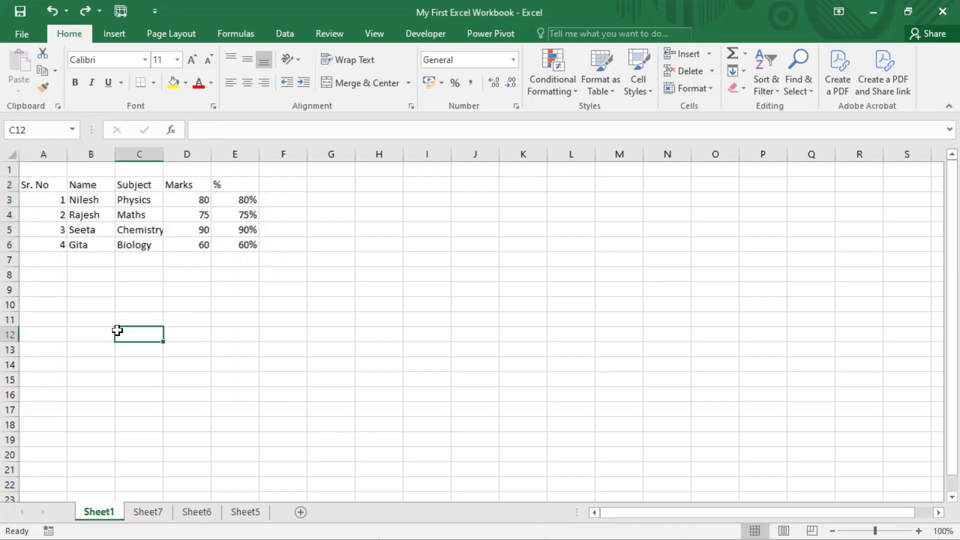
drag(39, 182, 232, 245)
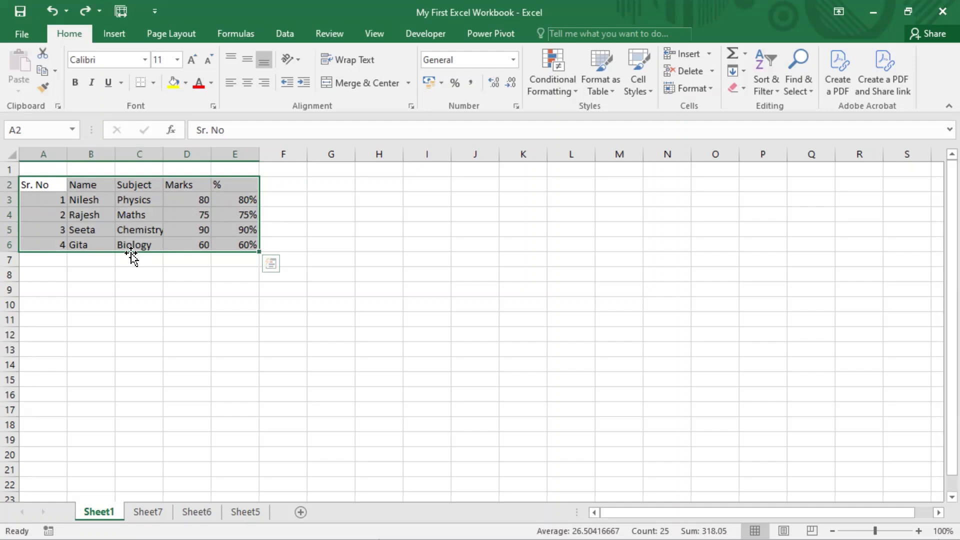
drag(131, 253, 131, 253)
drag(131, 253, 465, 250)
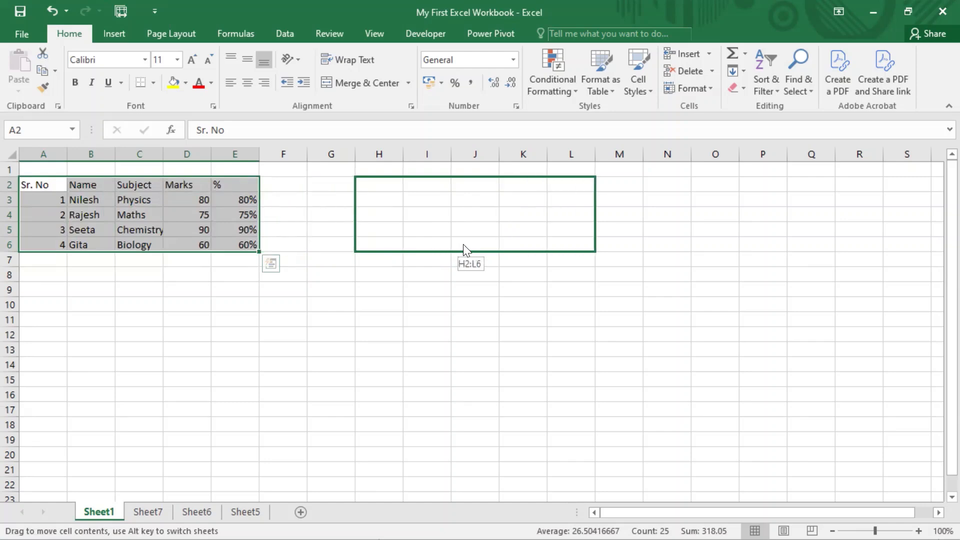
mouse_move(463, 244)
mouse_down()
mouse_move(398, 248)
mouse_move(463, 245)
mouse_up()
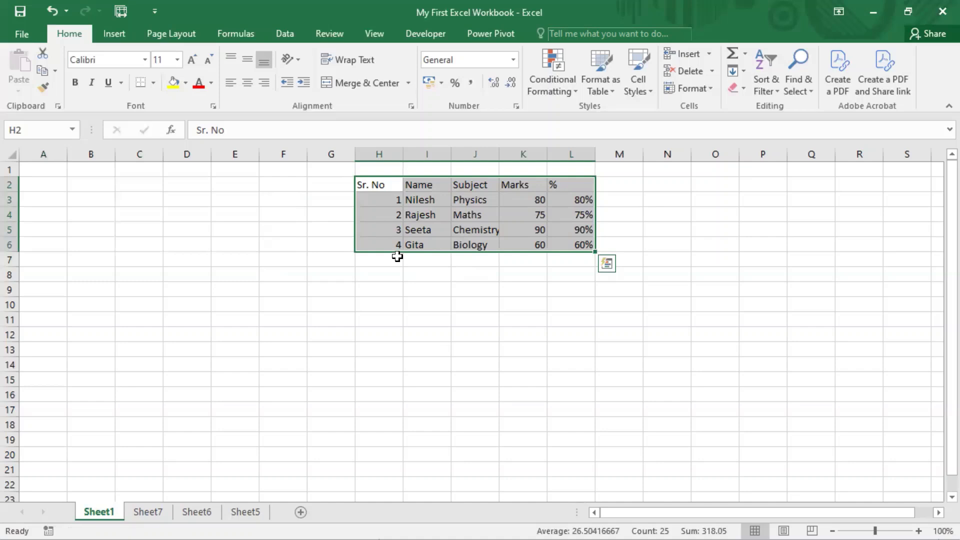
click(473, 273)
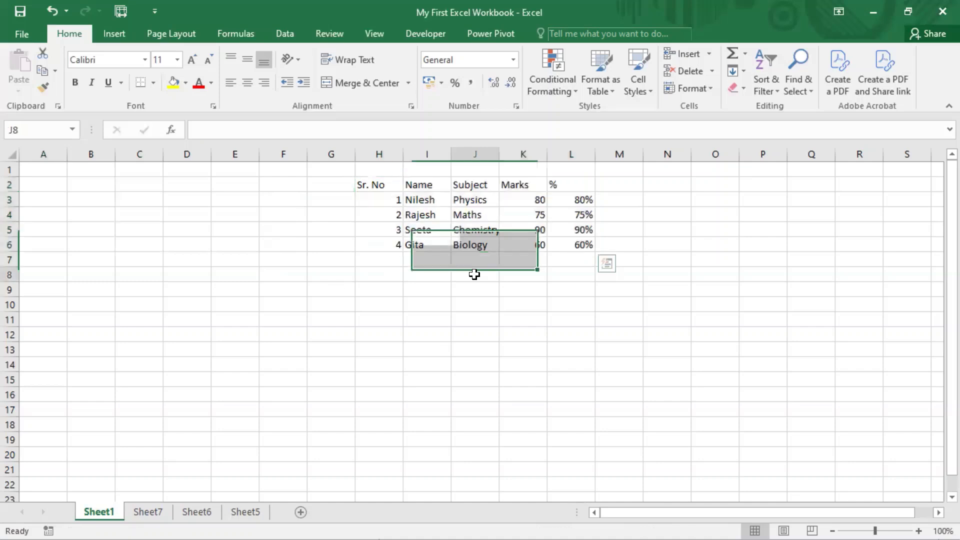
Step: Move the whole marks table from H2:L6 to A1:E5
drag(380, 193, 566, 242)
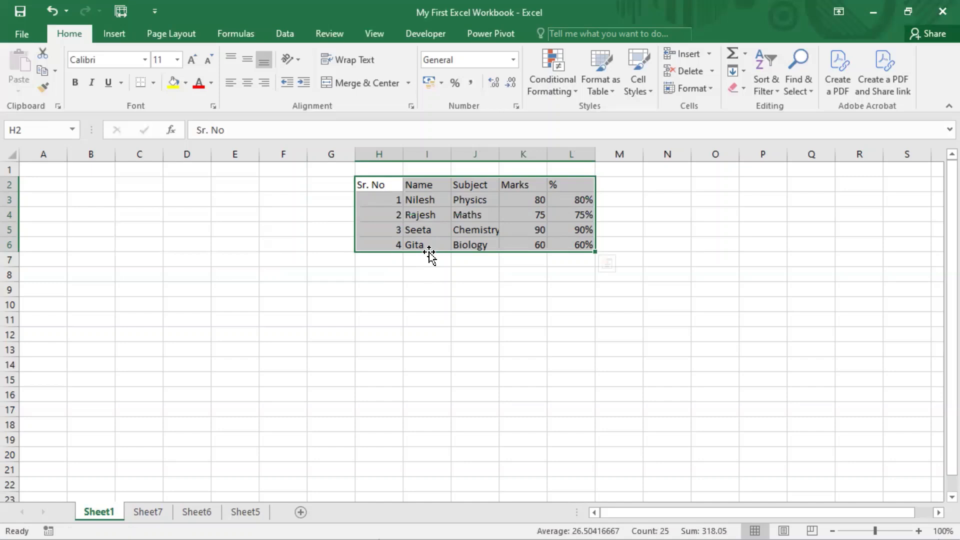
drag(429, 251, 430, 254)
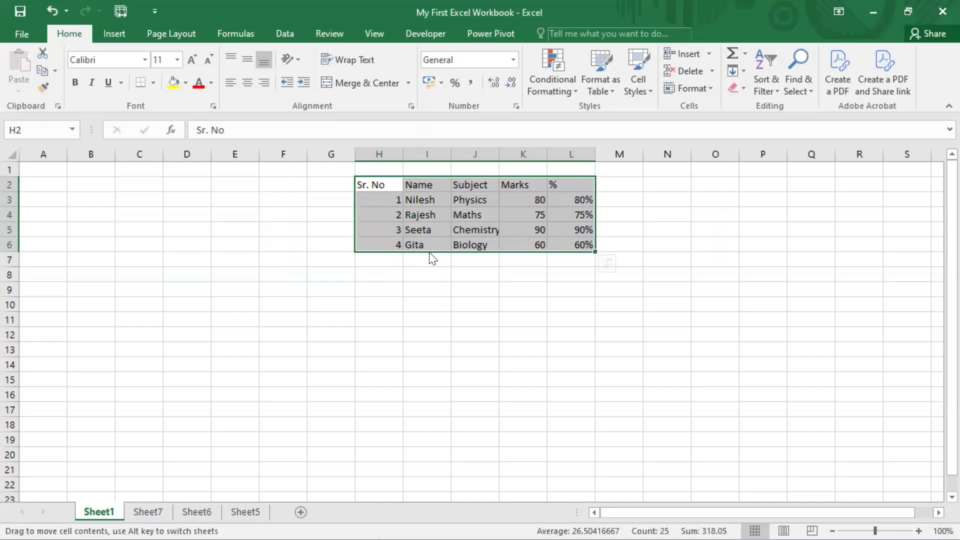
drag(430, 253, 108, 232)
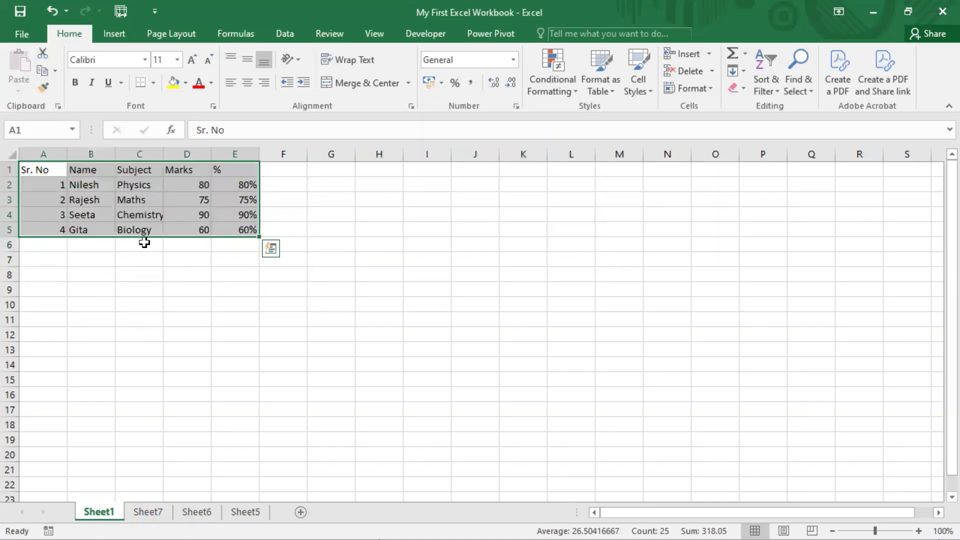
click(435, 227)
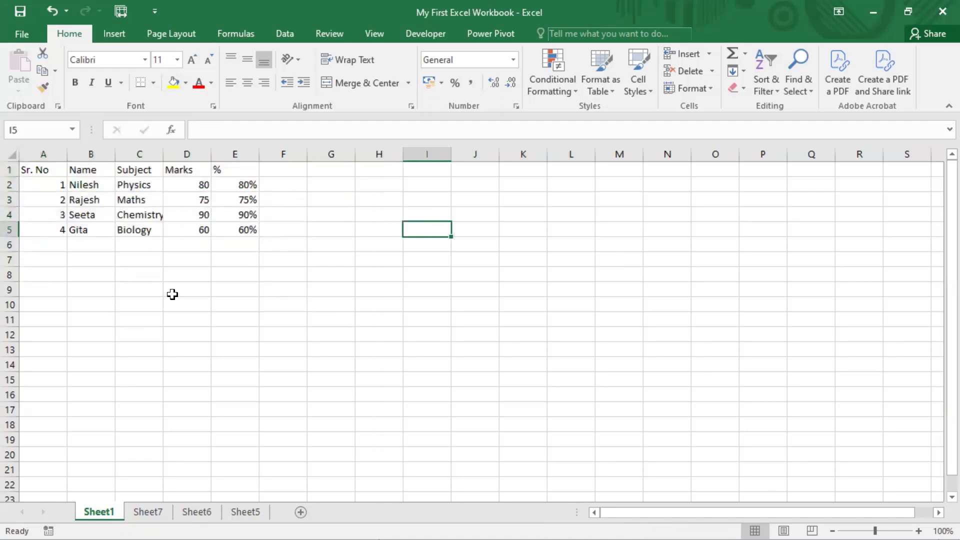
Step: Move the Subject column cells C1:C5 to I1:I5 and undo the move
drag(137, 168, 439, 220)
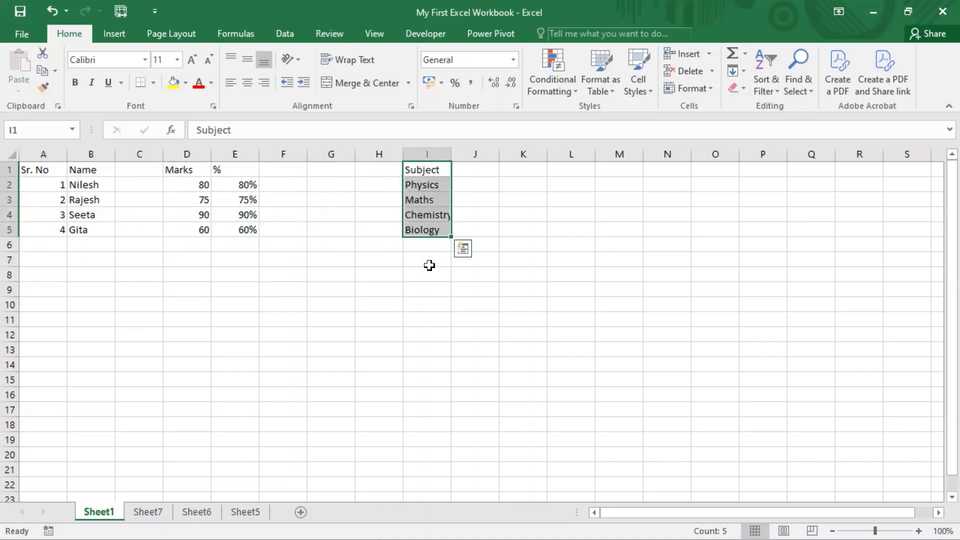
key(ctrl+z)
click(295, 289)
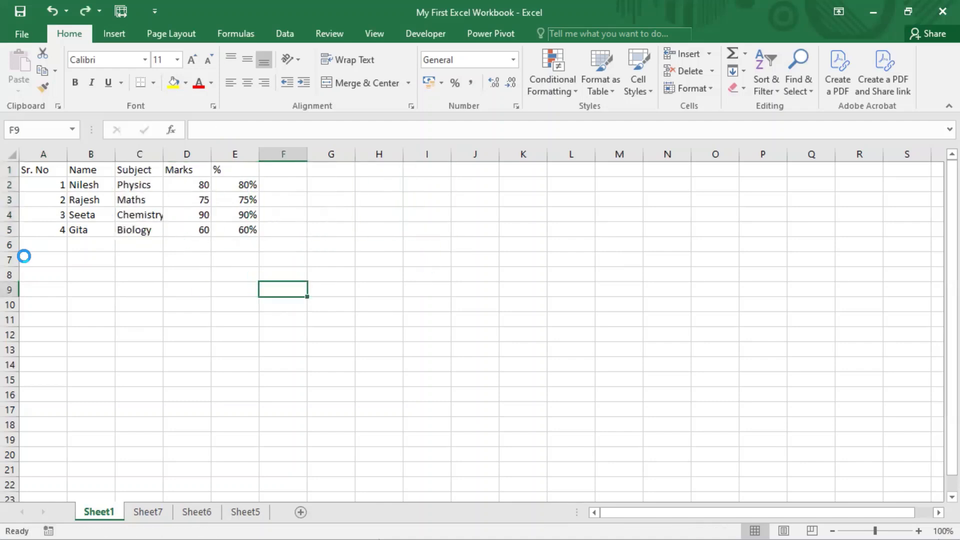
Step: Move the Sr. No 2 record from A3:E3 to A9:E9 and undo the move
drag(38, 203, 241, 198)
drag(174, 215, 162, 293)
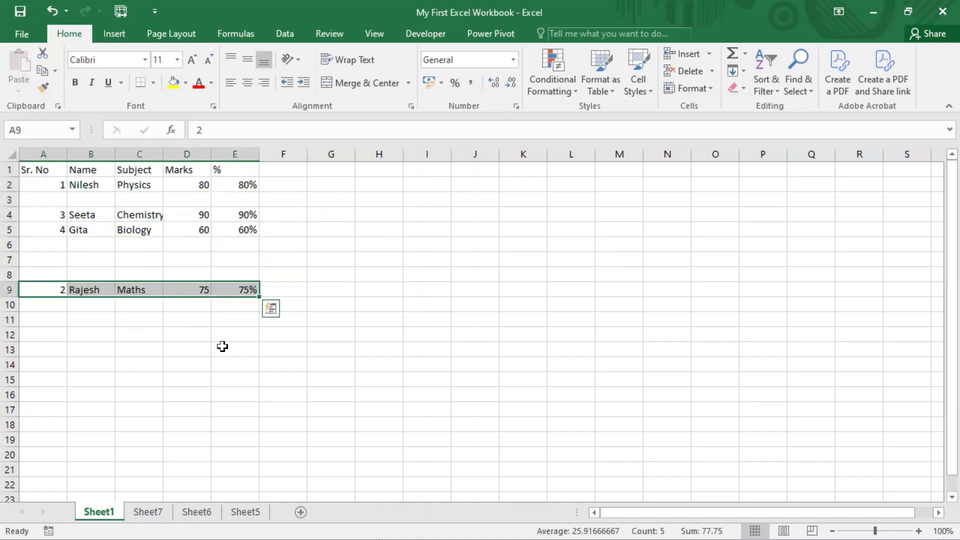
key(ctrl+z)
click(298, 258)
Step: Move the single name cell B2 to I4 and undo the move
click(101, 186)
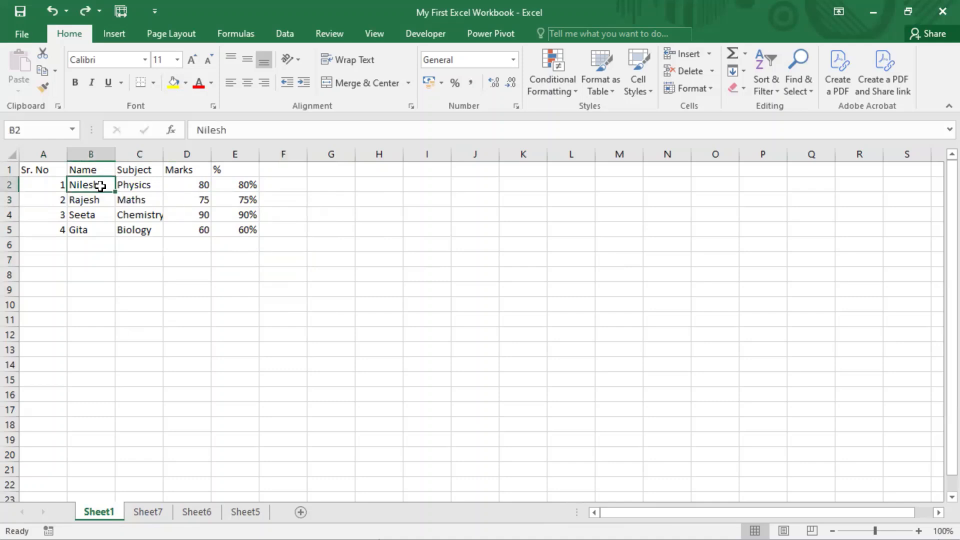
drag(98, 198, 403, 209)
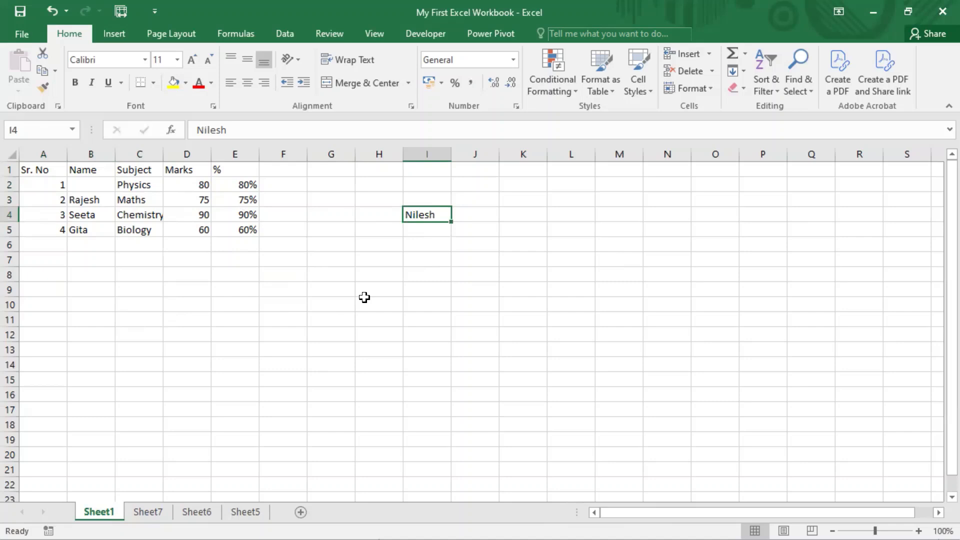
key(ctrl+z)
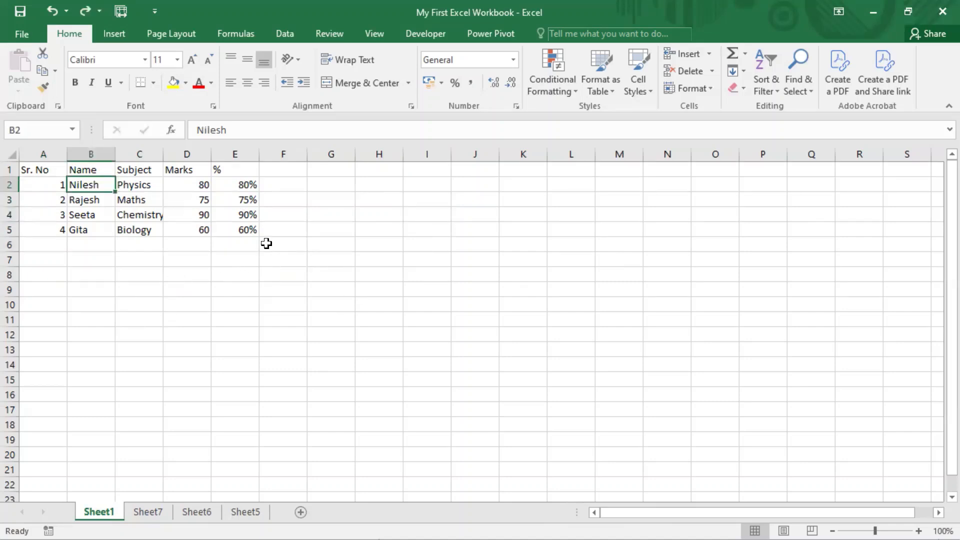
click(52, 290)
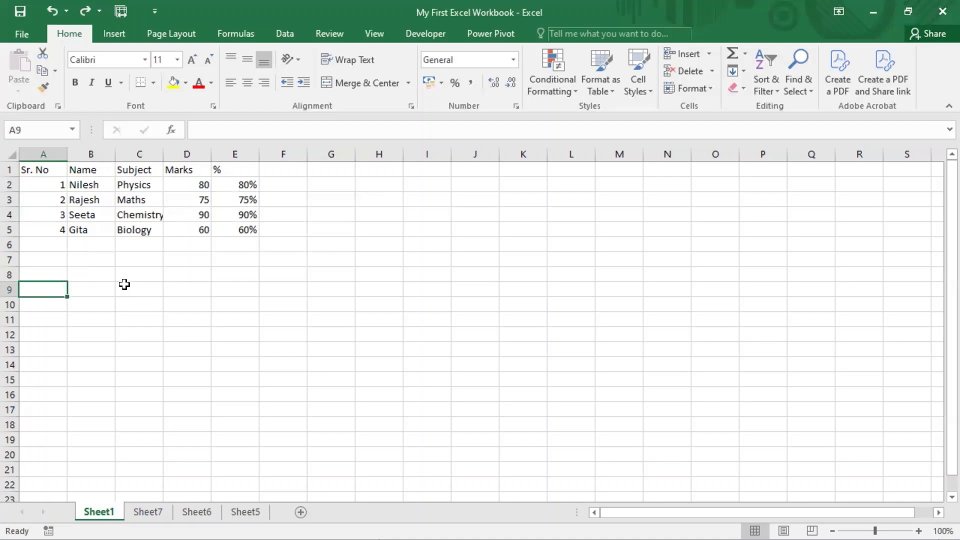
Step: Move the whole marks table from A1:E5 to G1:K5 and undo the move
click(44, 170)
drag(92, 190, 489, 217)
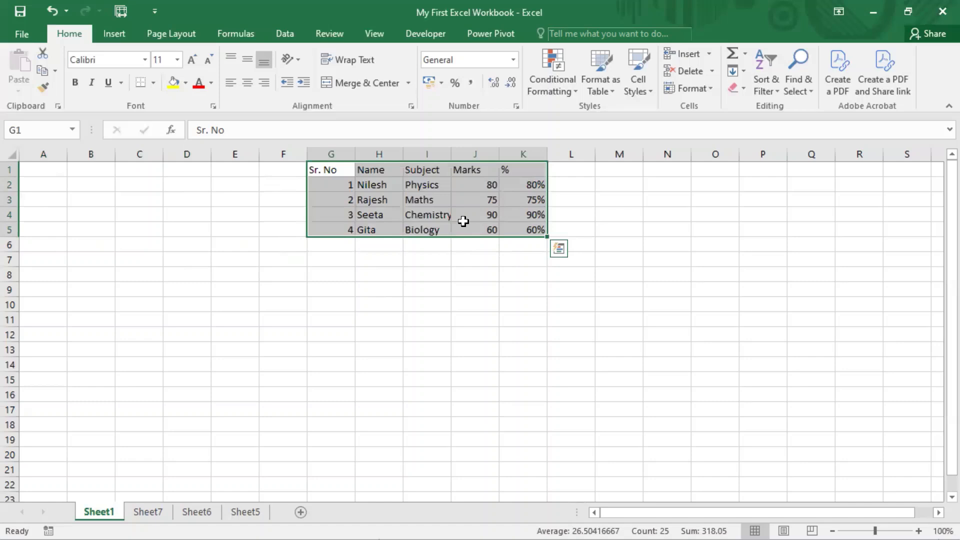
key(ctrl+z)
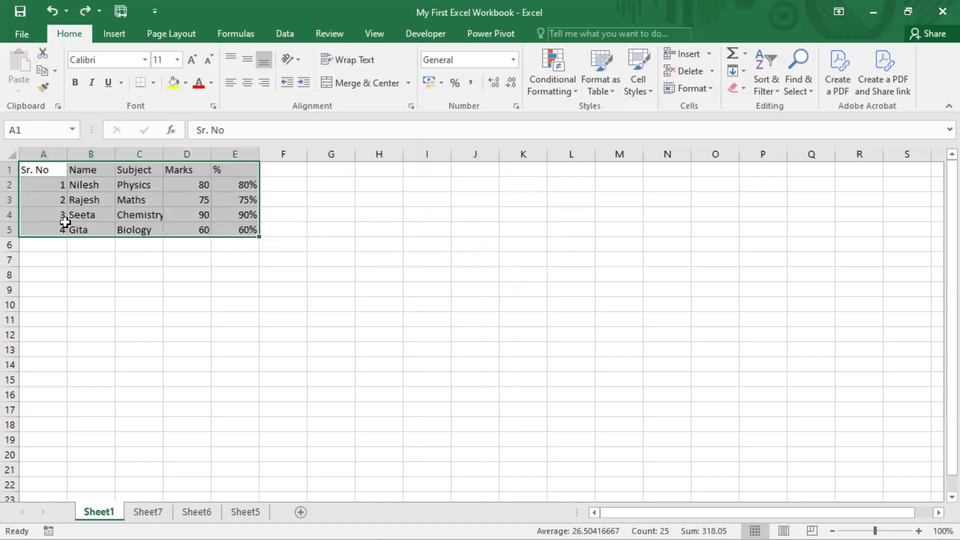
click(208, 275)
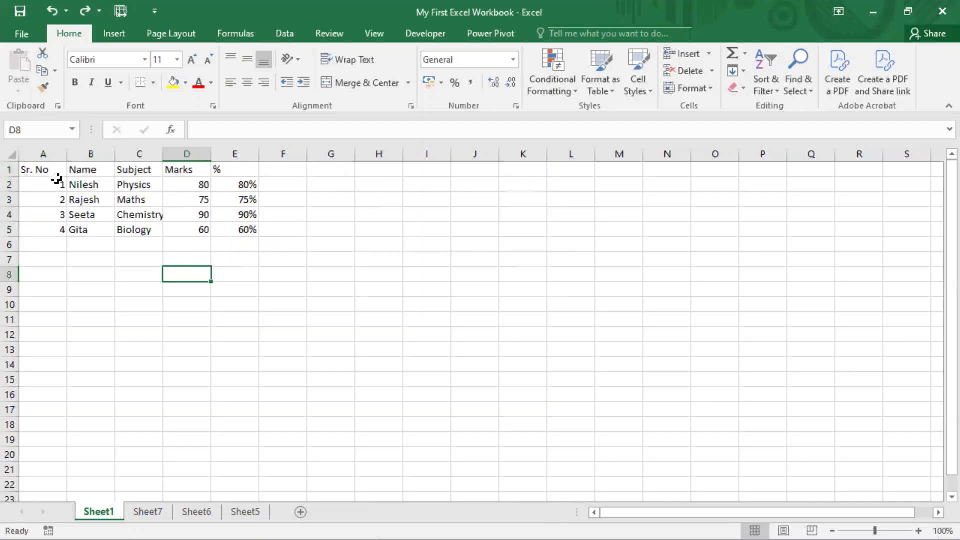
drag(54, 173, 235, 230)
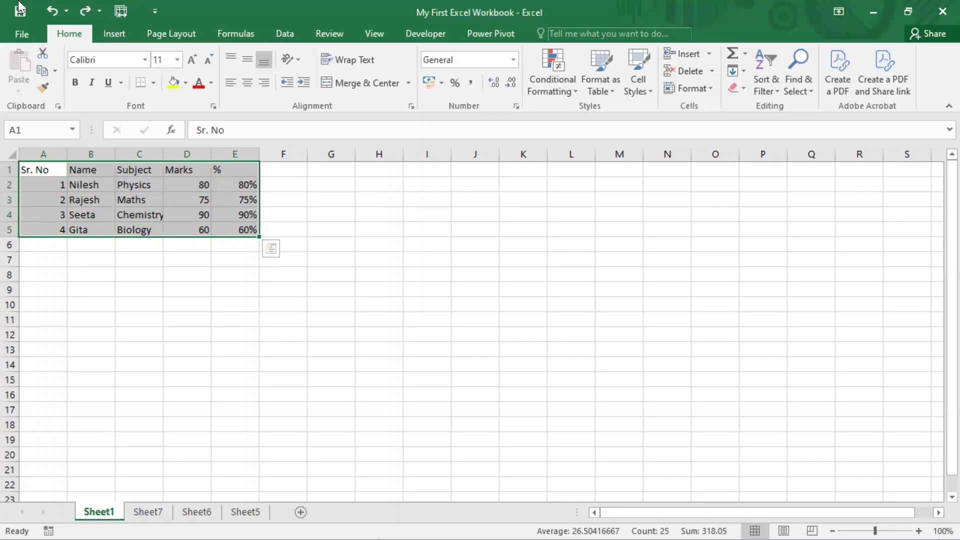
drag(33, 41, 55, 62)
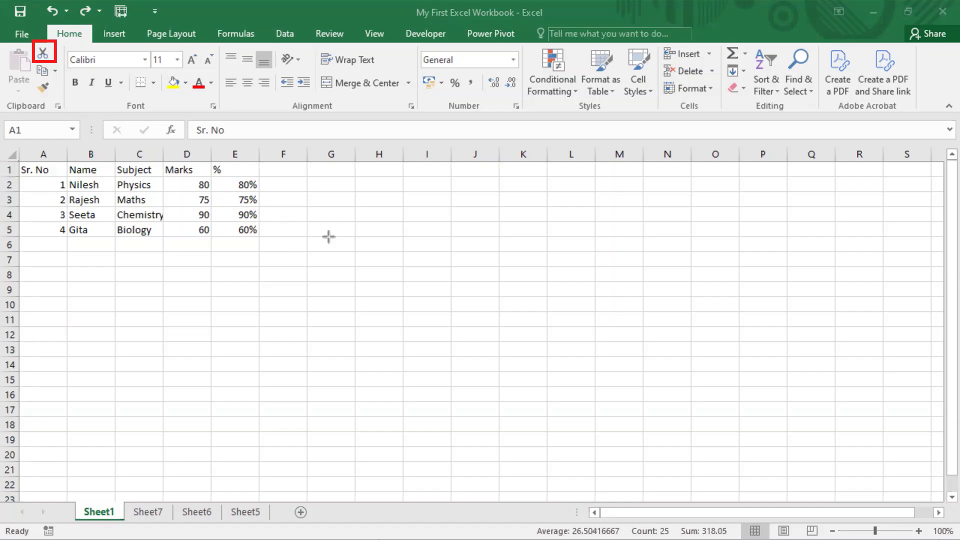
key(ctrl+z)
key(ctrl+a)
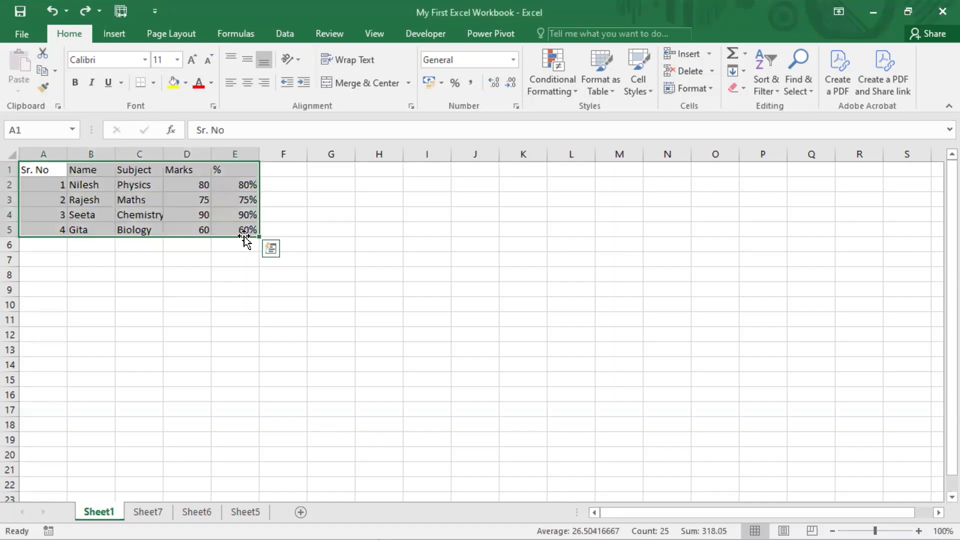
click(41, 53)
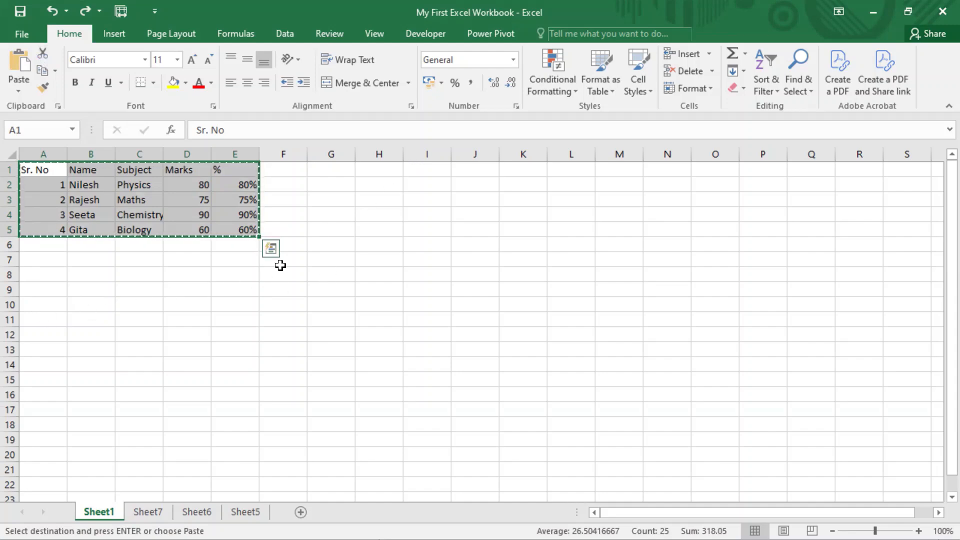
click(388, 171)
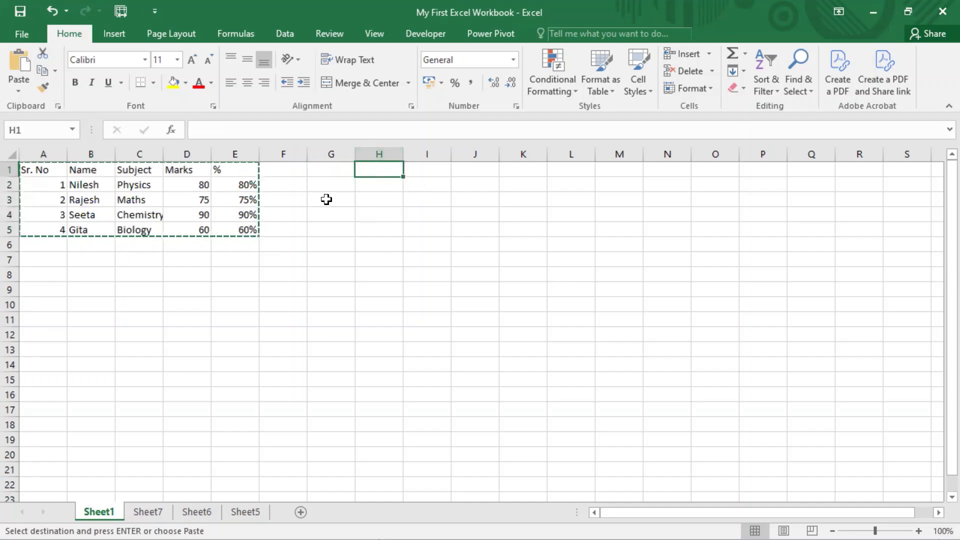
click(44, 86)
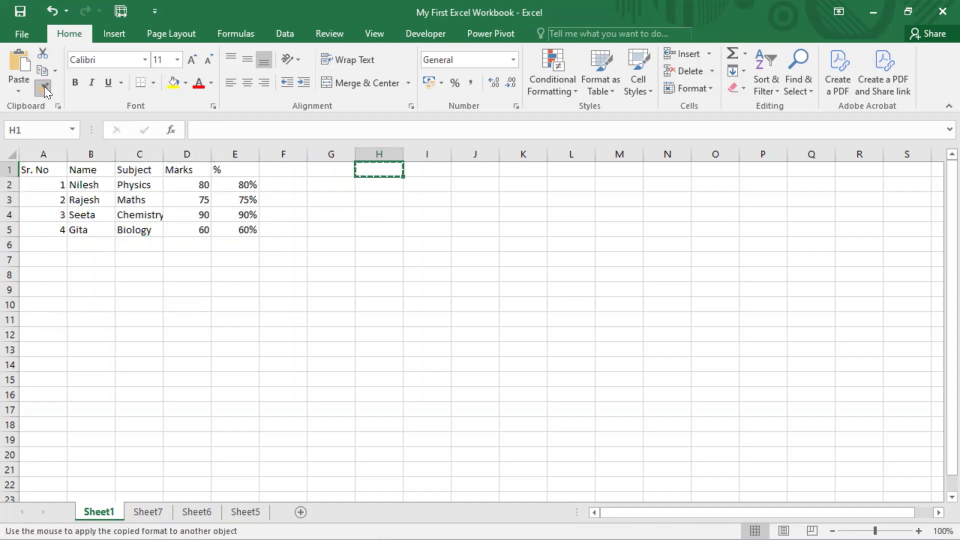
click(44, 87)
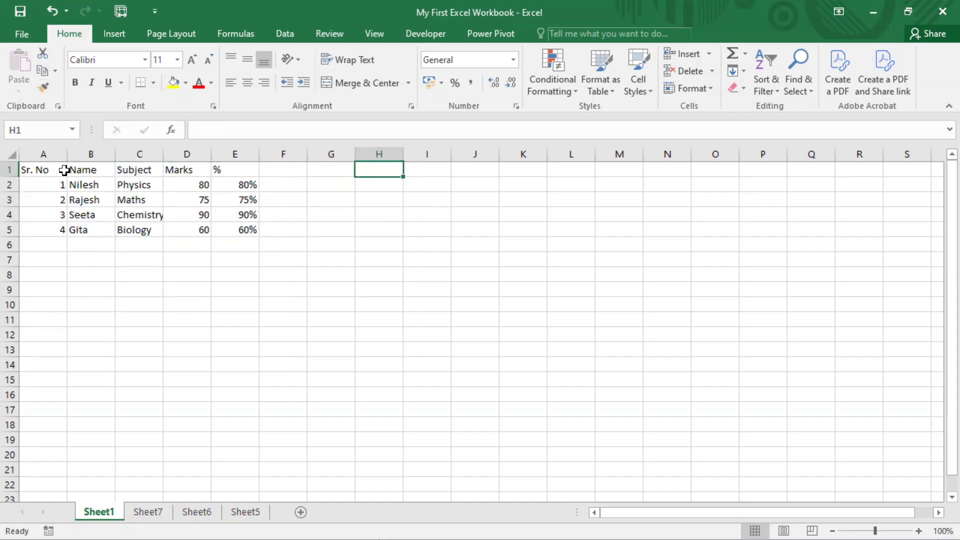
drag(46, 171, 235, 231)
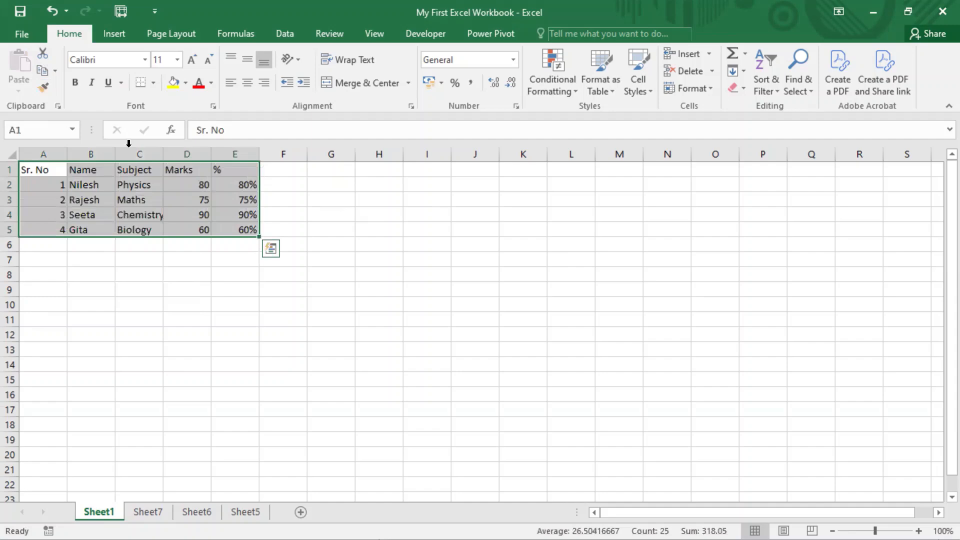
click(44, 54)
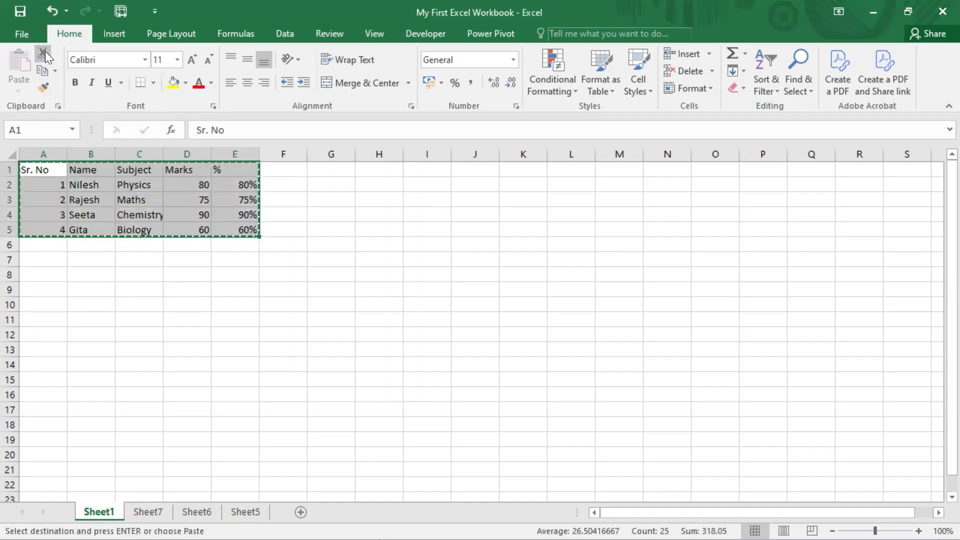
click(375, 169)
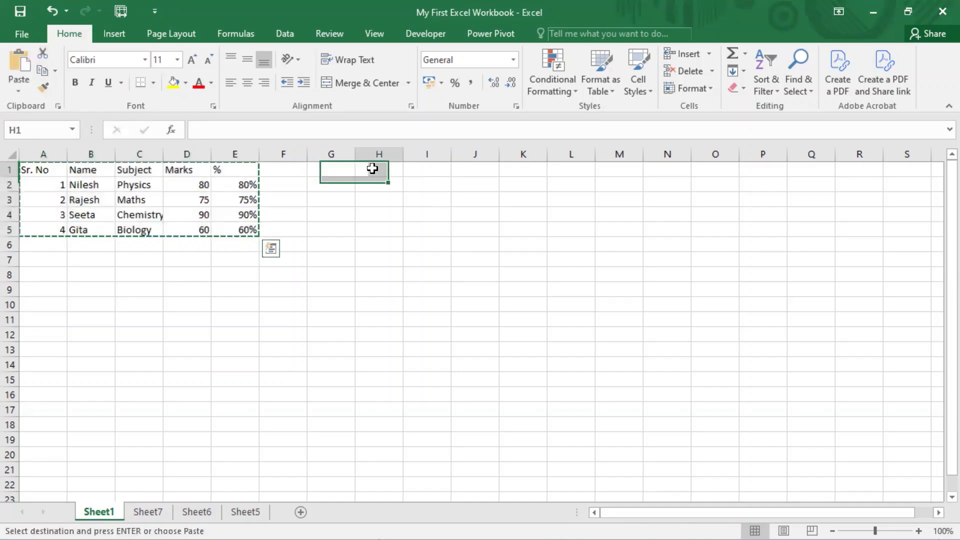
click(42, 88)
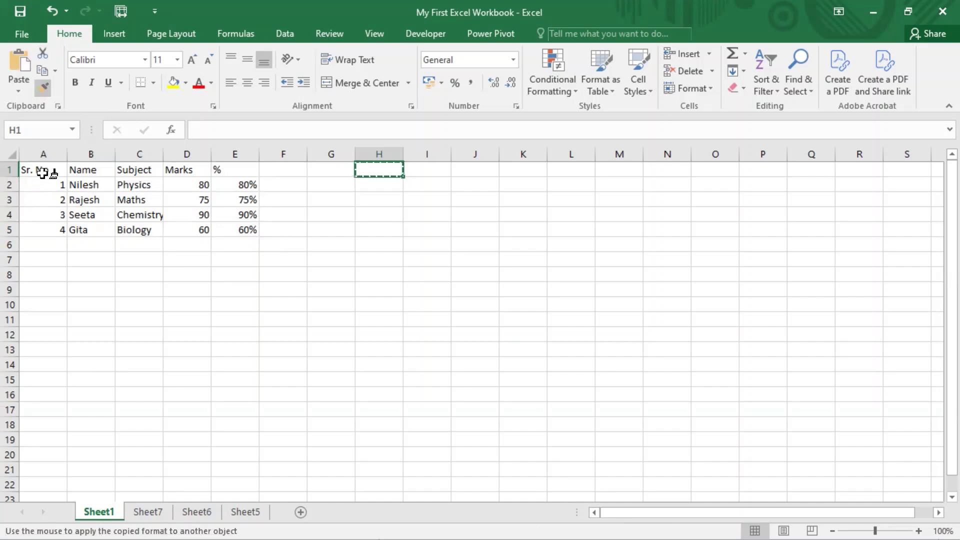
key(Escape)
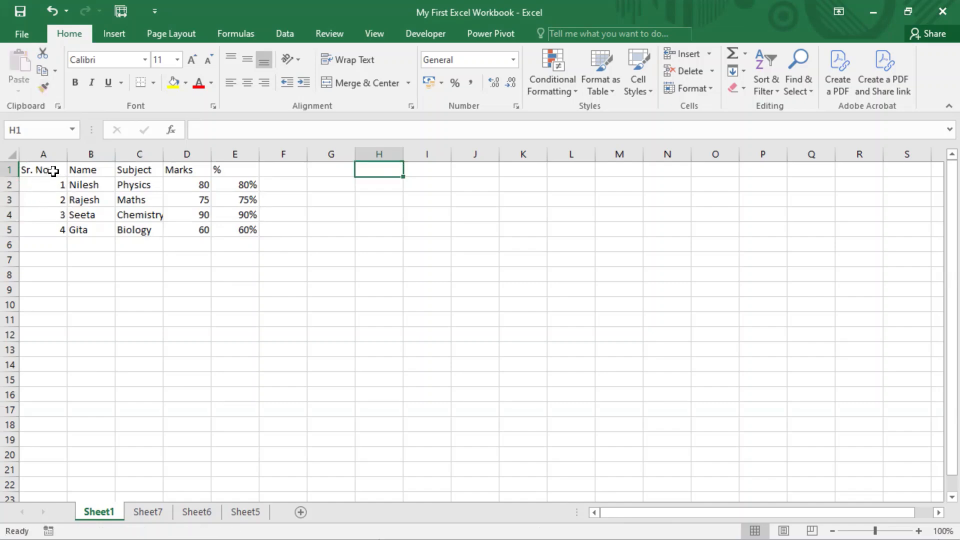
Step: Cut the marks table A1:E5, paste it at H1, and undo the move
drag(55, 174, 250, 230)
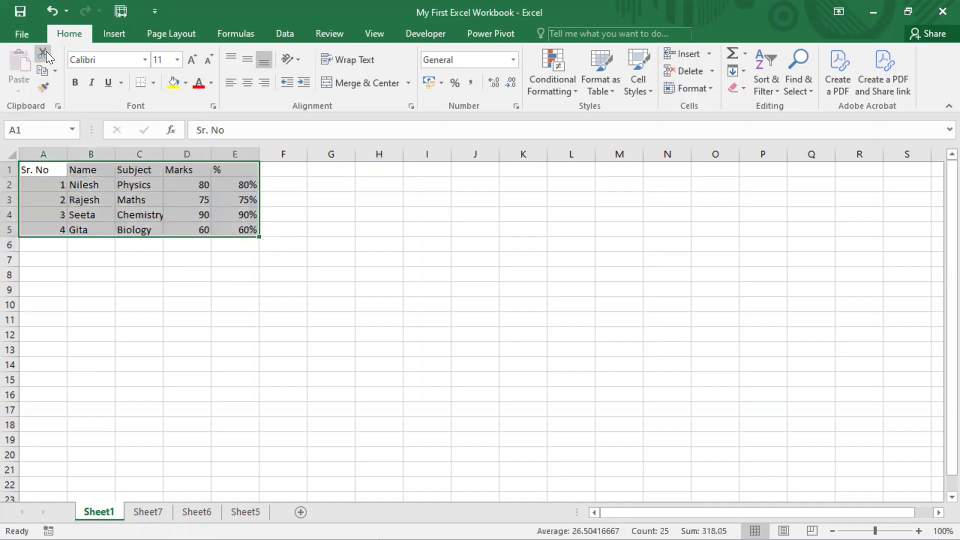
click(43, 71)
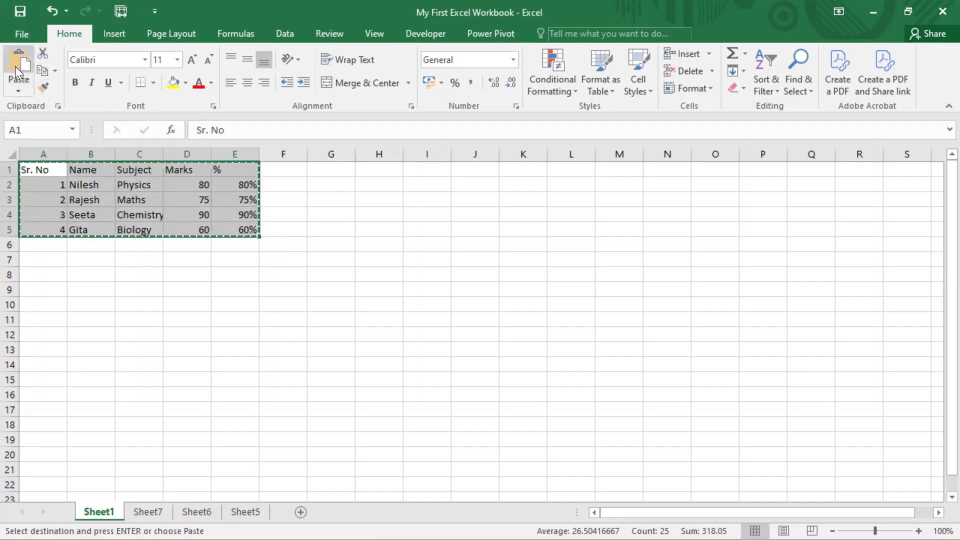
key(Escape)
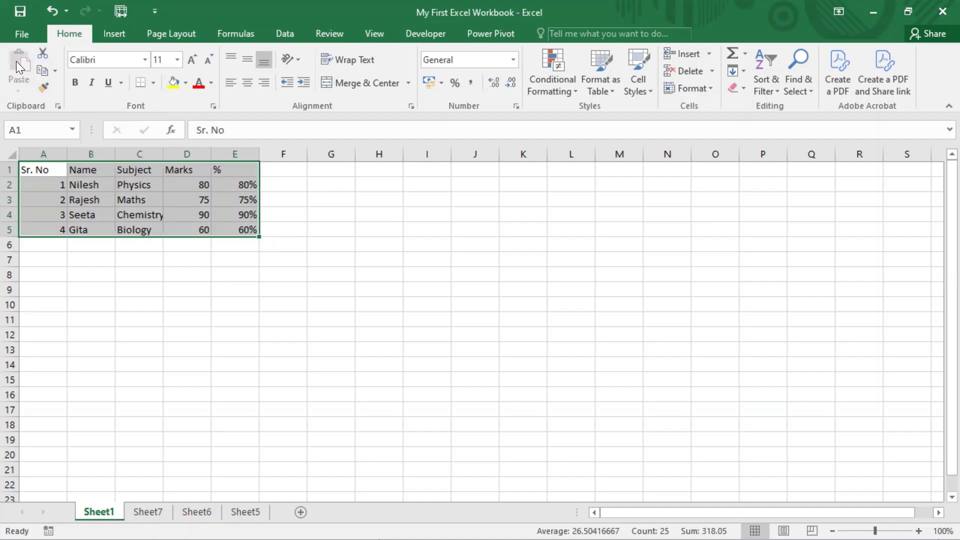
click(42, 54)
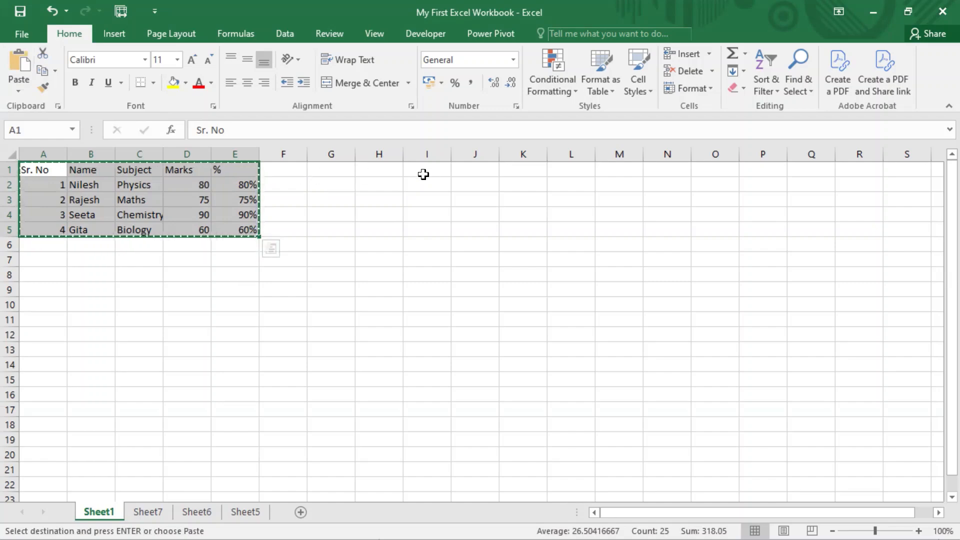
click(385, 168)
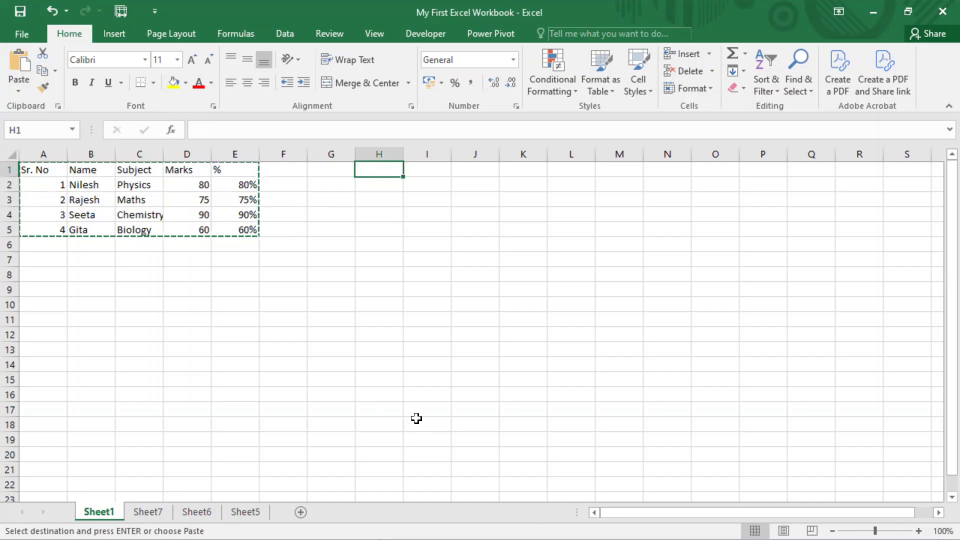
key(ctrl+2)
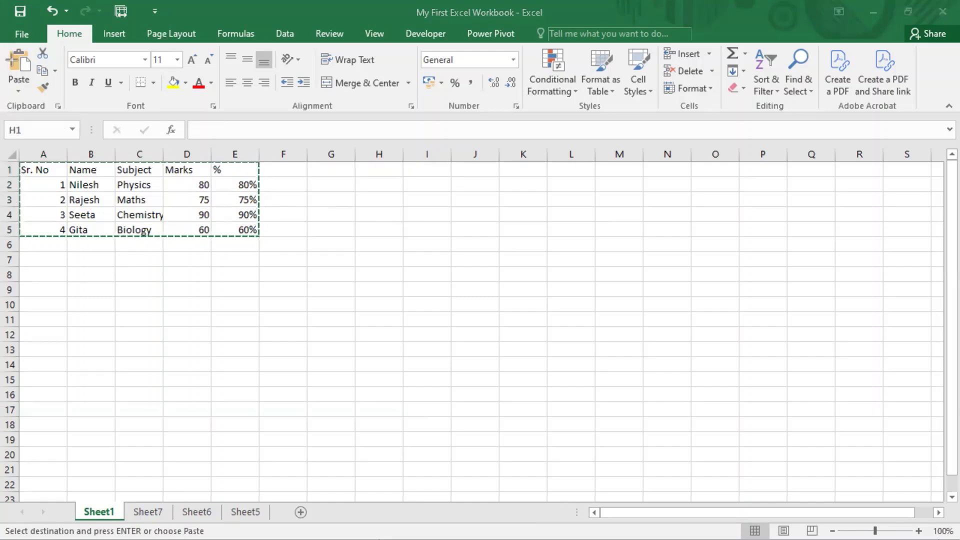
drag(3, 46, 37, 86)
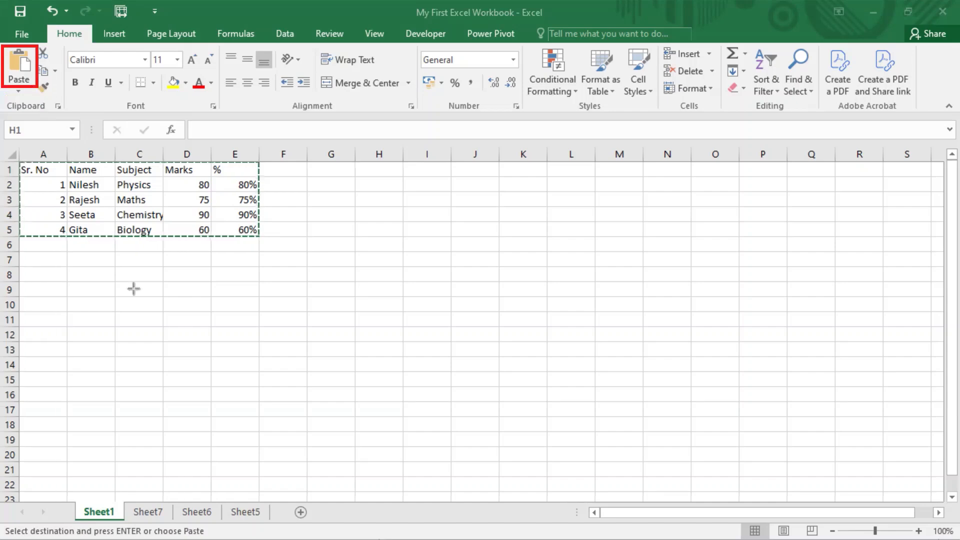
click(379, 170)
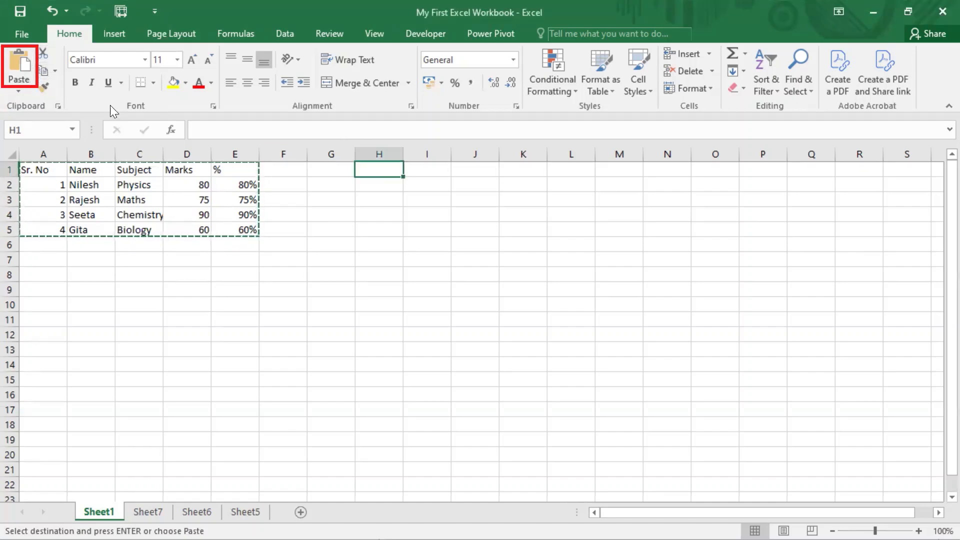
click(20, 64)
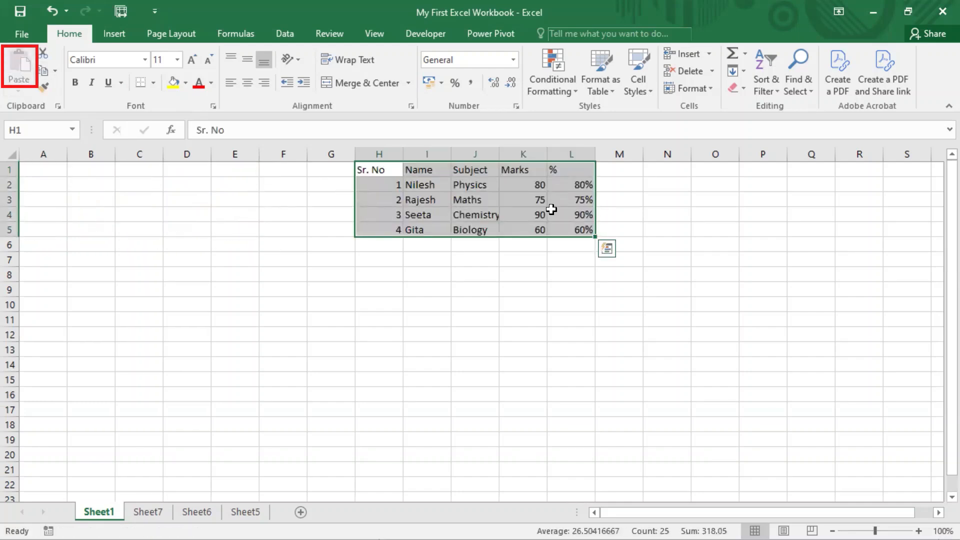
key(ctrl+z)
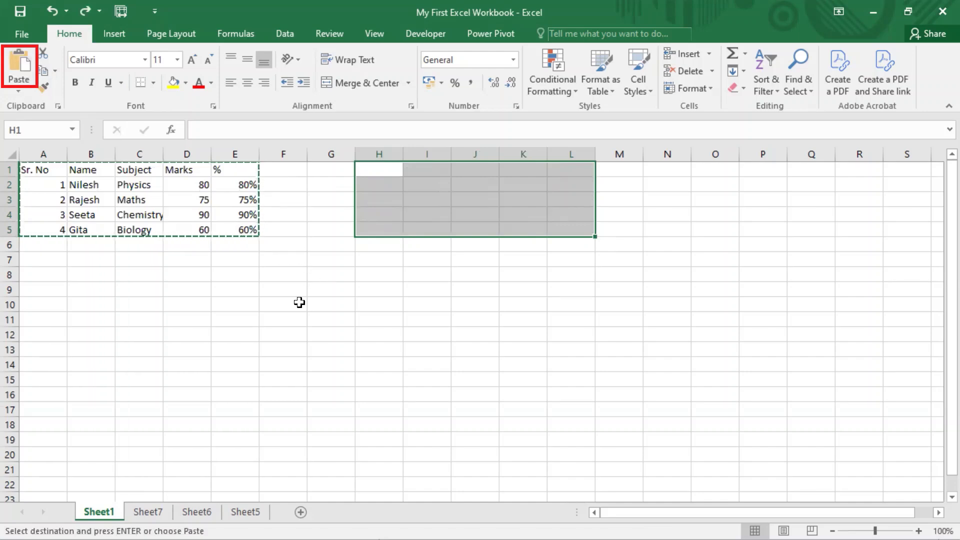
key(Escape)
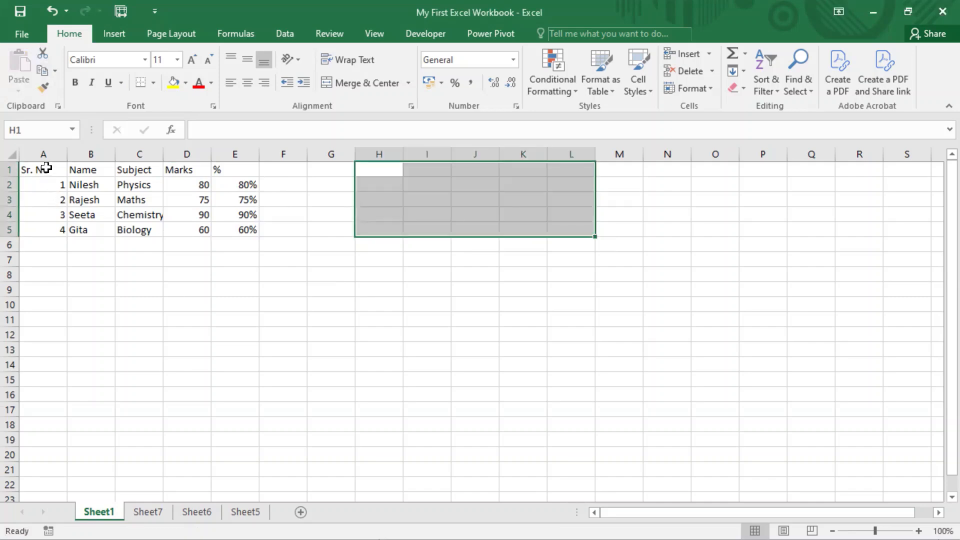
Step: Move the marks table A1:E5 into the empty columns to its right and undo the move
drag(46, 167, 227, 234)
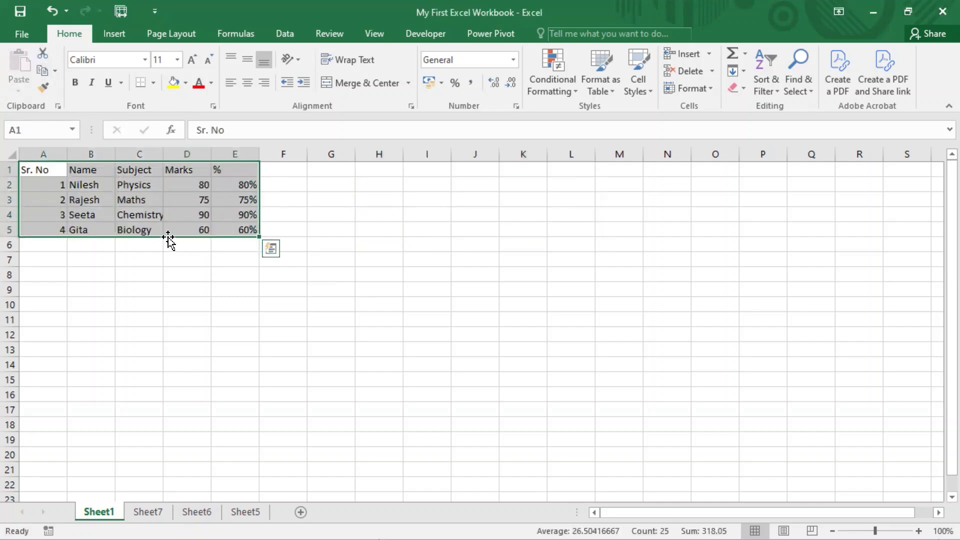
drag(168, 239, 507, 207)
key(ctrl+z)
click(253, 305)
click(93, 285)
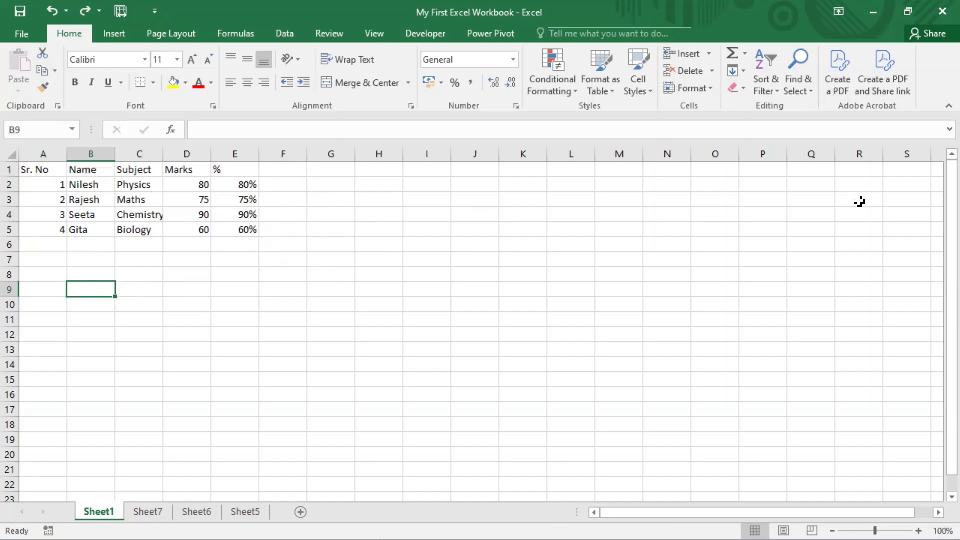
Step: Open the On-Screen Keyboard and place it over the empty columns beside the marks table, then return focus to the worksheet
key(ctrl+super+o)
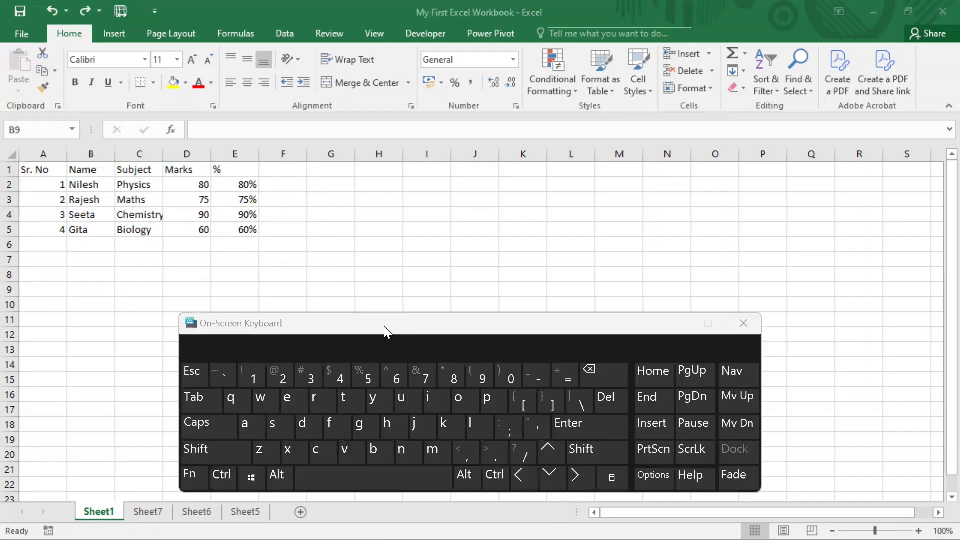
click(385, 323)
drag(385, 325, 569, 161)
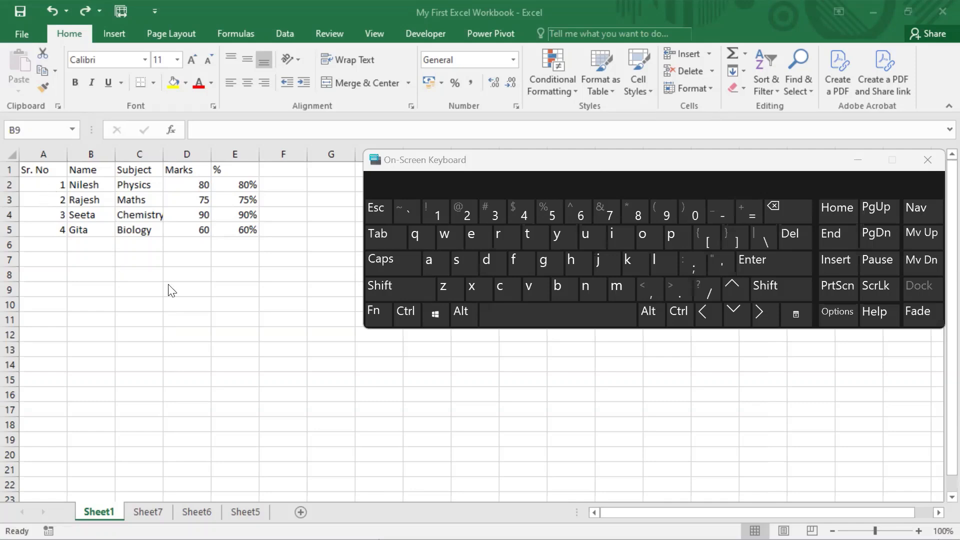
click(221, 258)
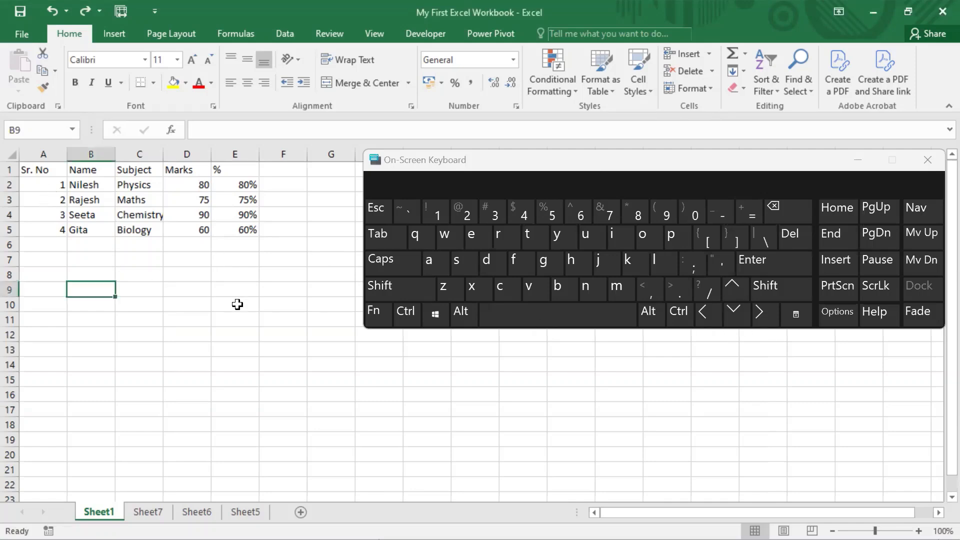
Step: Move the active cell from B9 to the Sr. No header in A1 with the On-Screen Keyboard
click(734, 293)
click(734, 293)
click(734, 293)
click(734, 293)
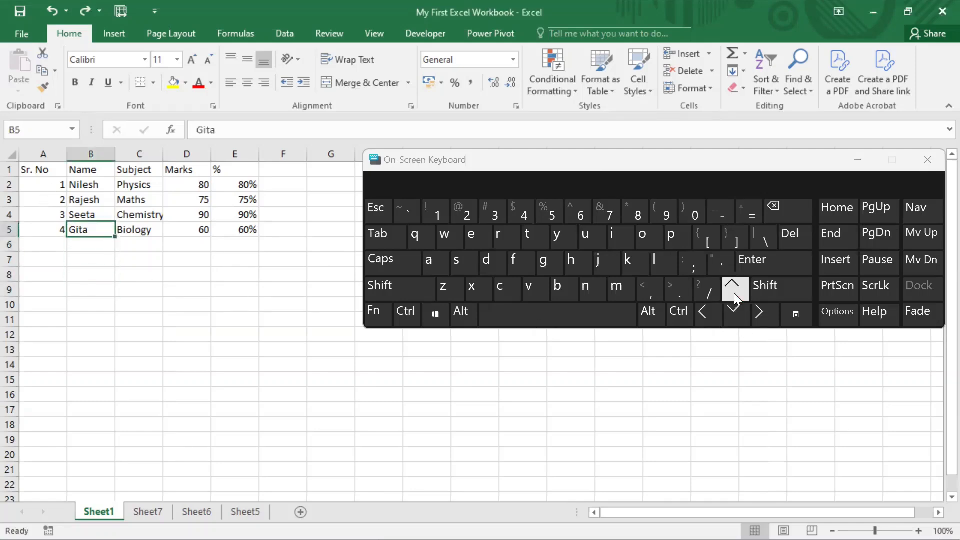
click(734, 293)
click(734, 293)
click(734, 293)
click(734, 293)
click(715, 324)
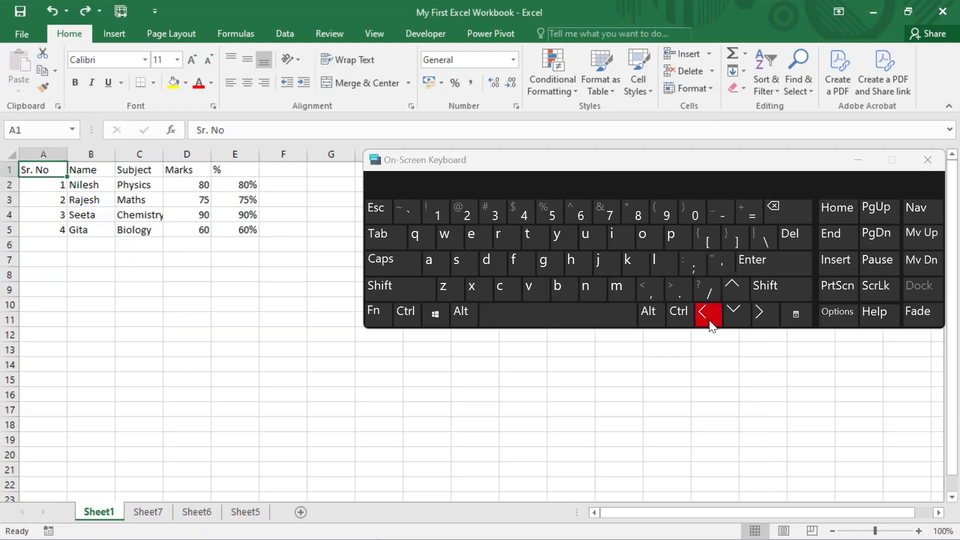
Step: Extend the selection from A1 across the header row to E1 and down to E5 with the On-Screen Keyboard
click(771, 289)
click(681, 312)
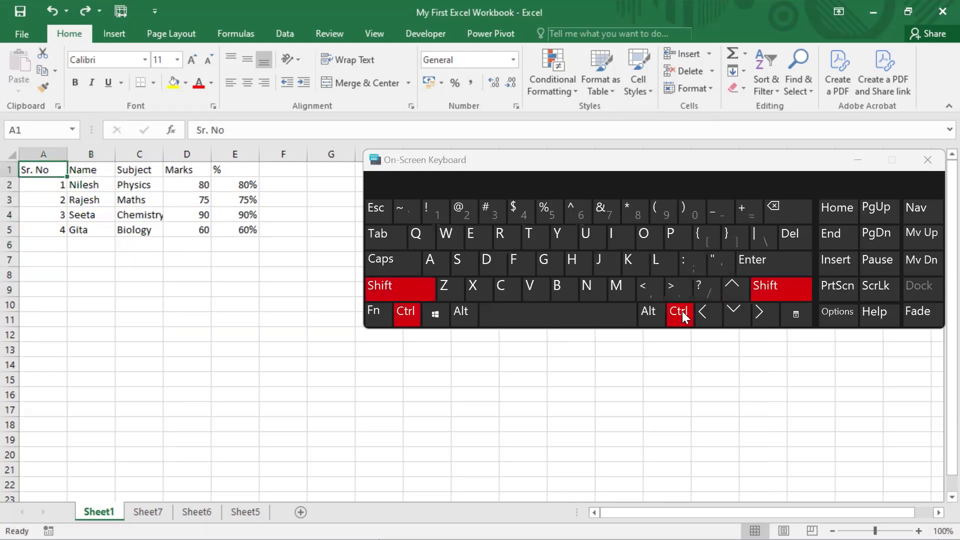
click(760, 313)
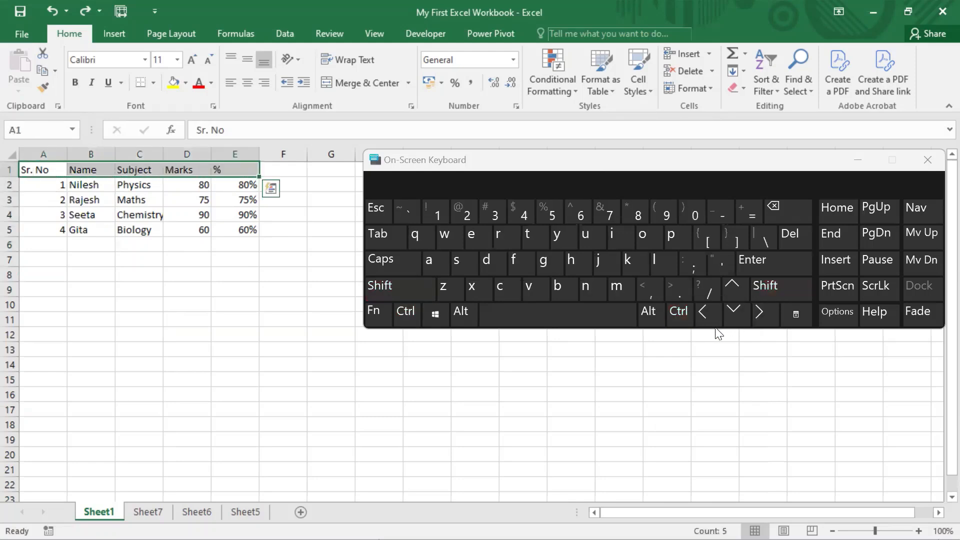
click(764, 286)
click(680, 312)
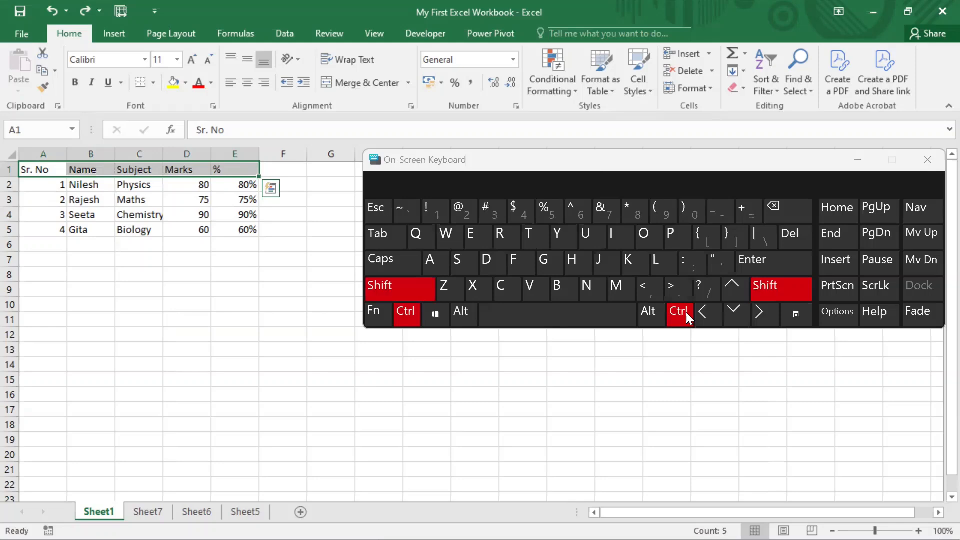
click(736, 314)
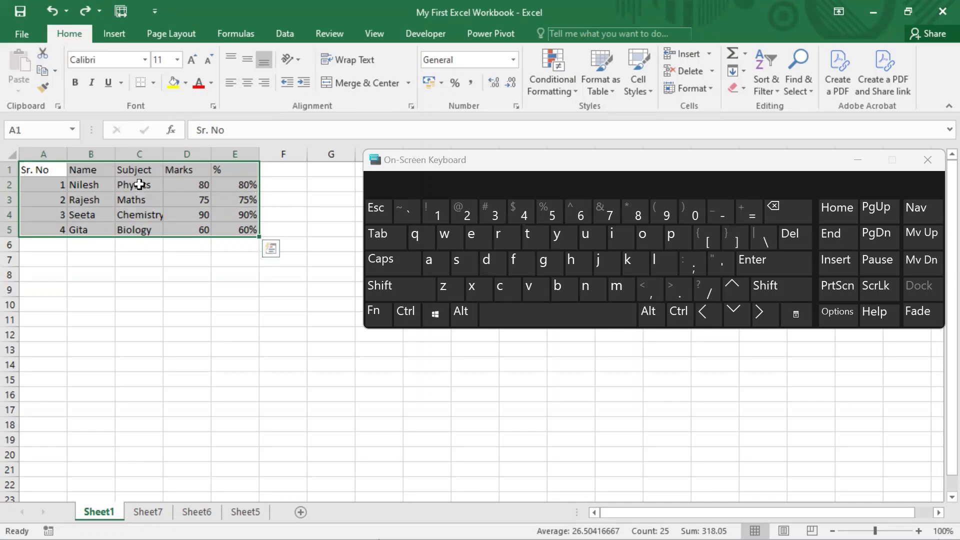
click(406, 313)
click(470, 288)
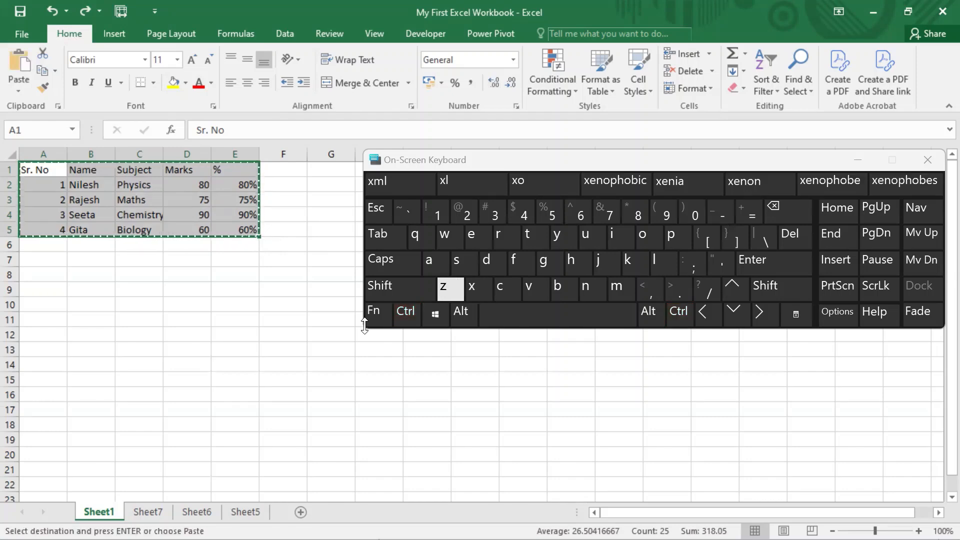
click(42, 303)
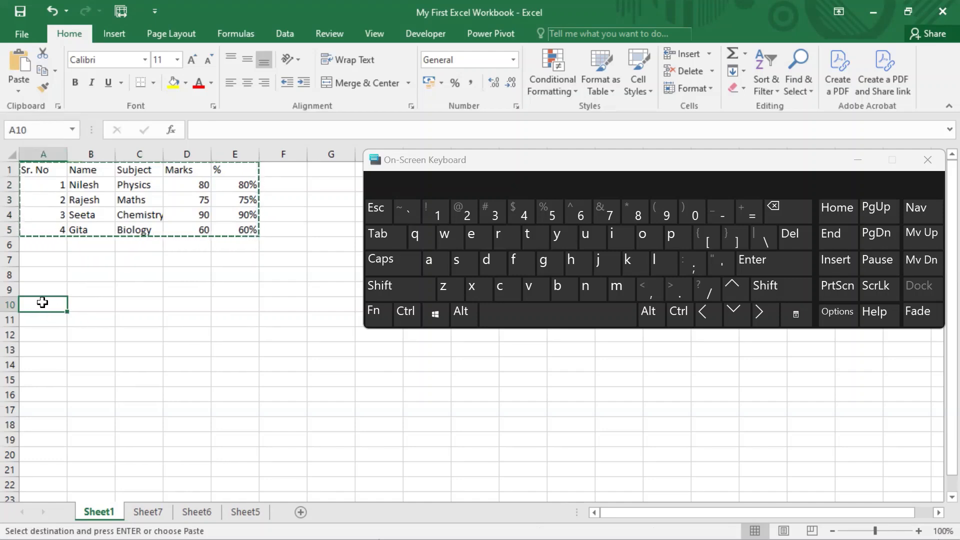
click(417, 320)
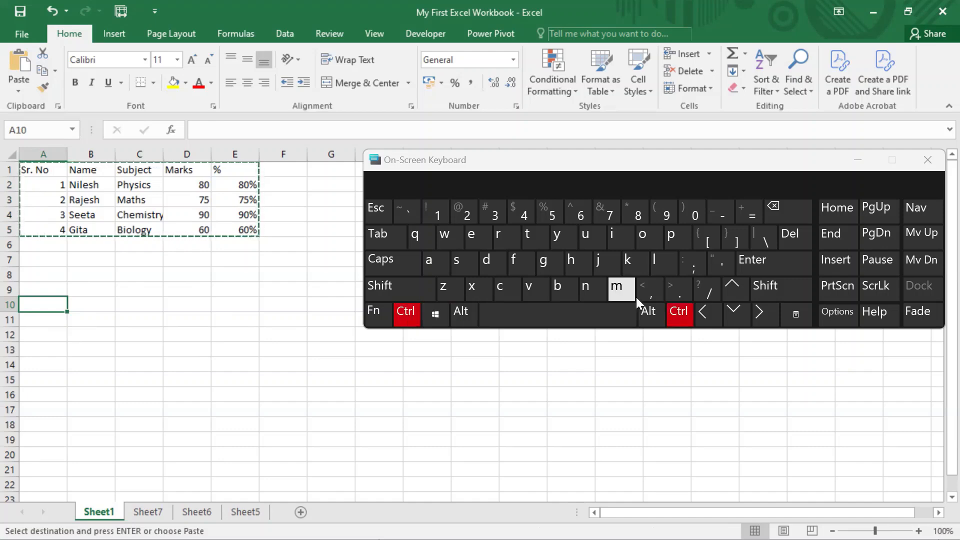
click(668, 238)
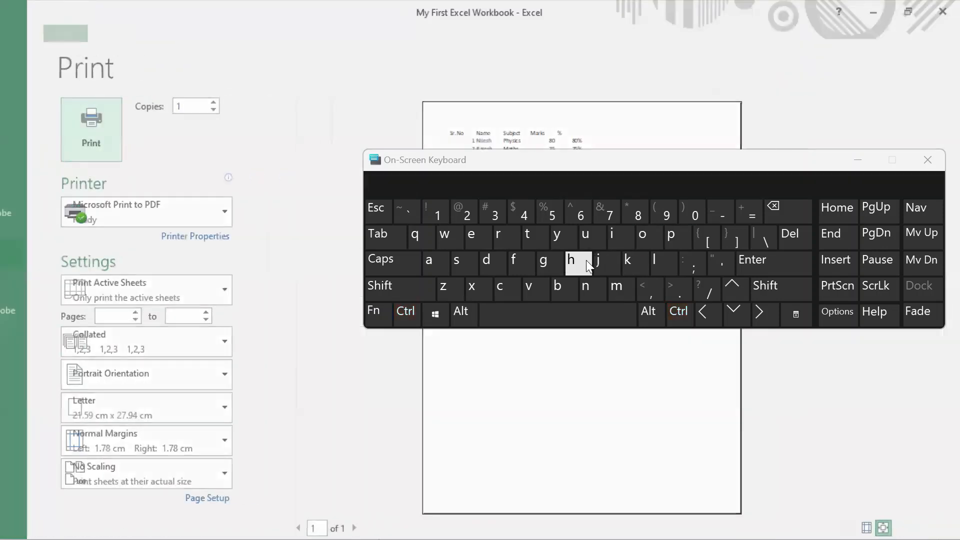
key(Escape)
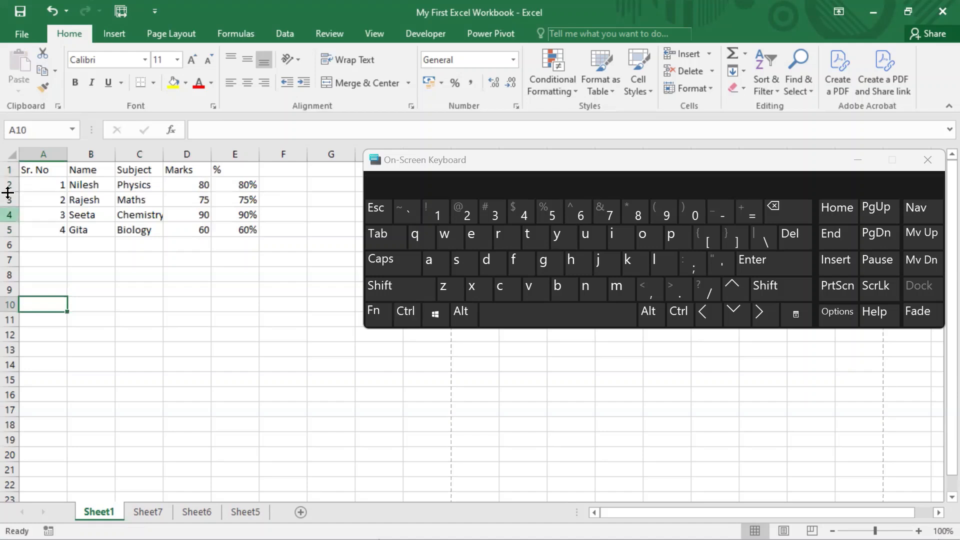
click(70, 204)
Step: Cut the marks table A1:E5 and paste it at A10 with the On-Screen Keyboard, then undo the move
drag(40, 167, 252, 230)
click(406, 312)
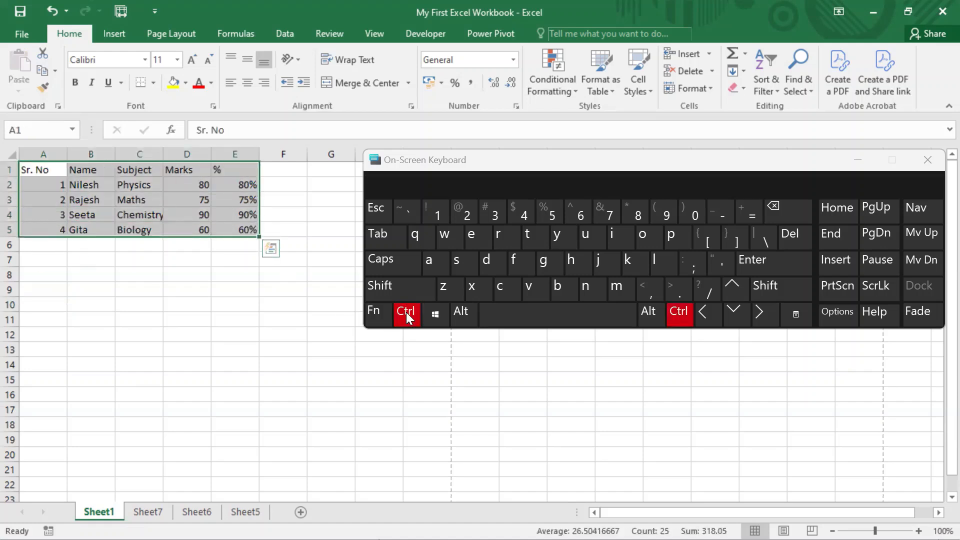
click(472, 291)
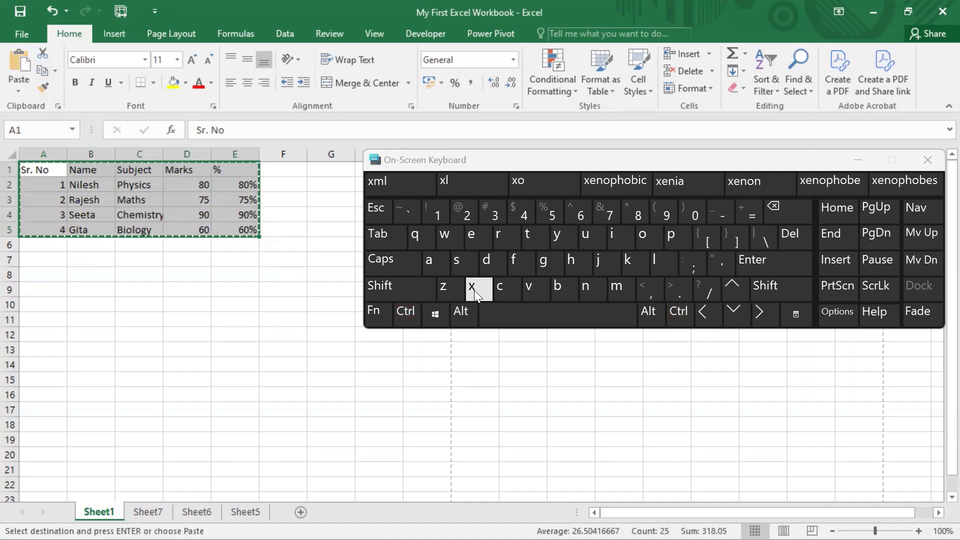
click(31, 304)
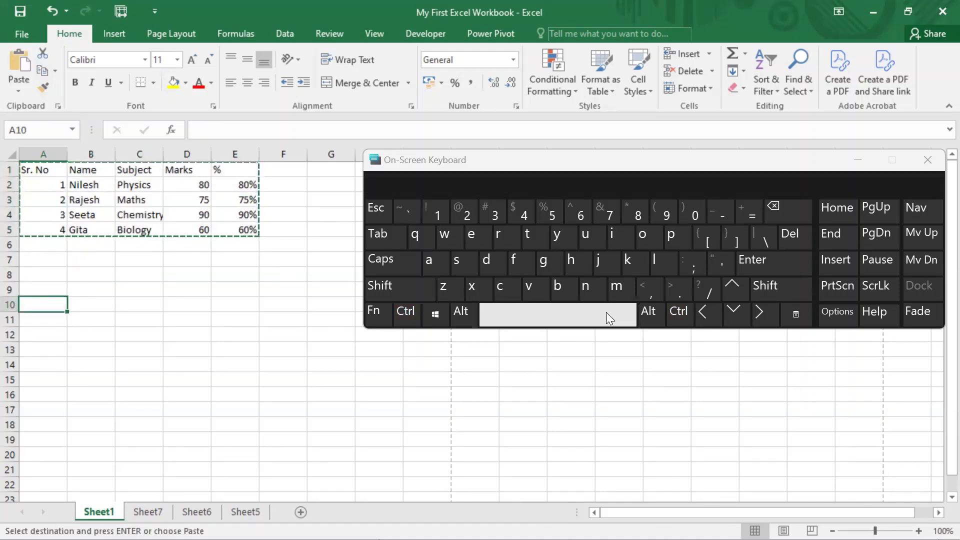
click(406, 312)
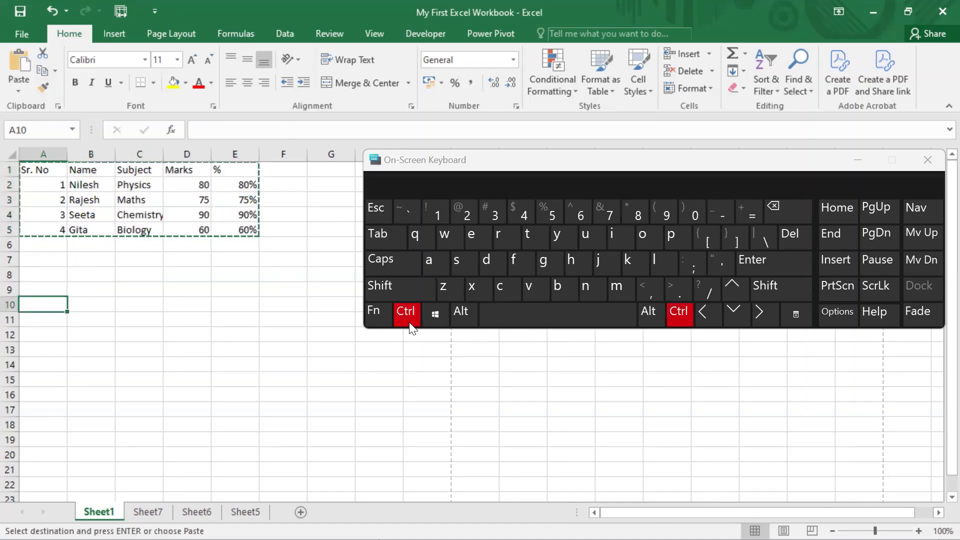
click(538, 289)
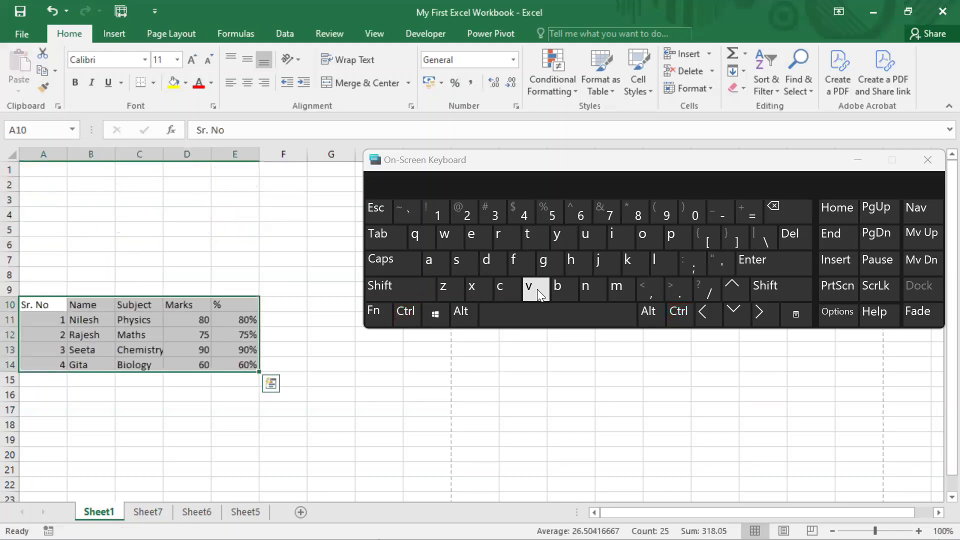
key(ctrl+z)
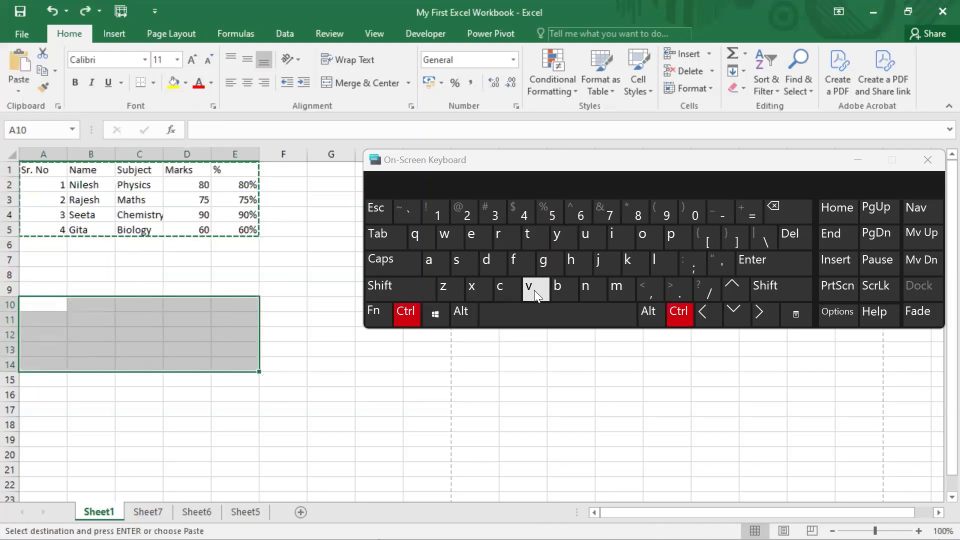
click(299, 281)
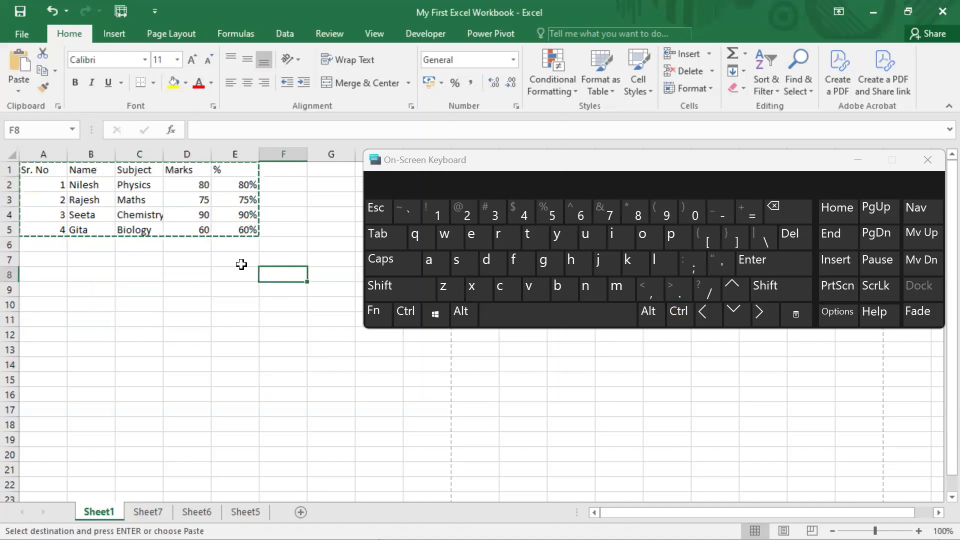
key(Escape)
click(208, 264)
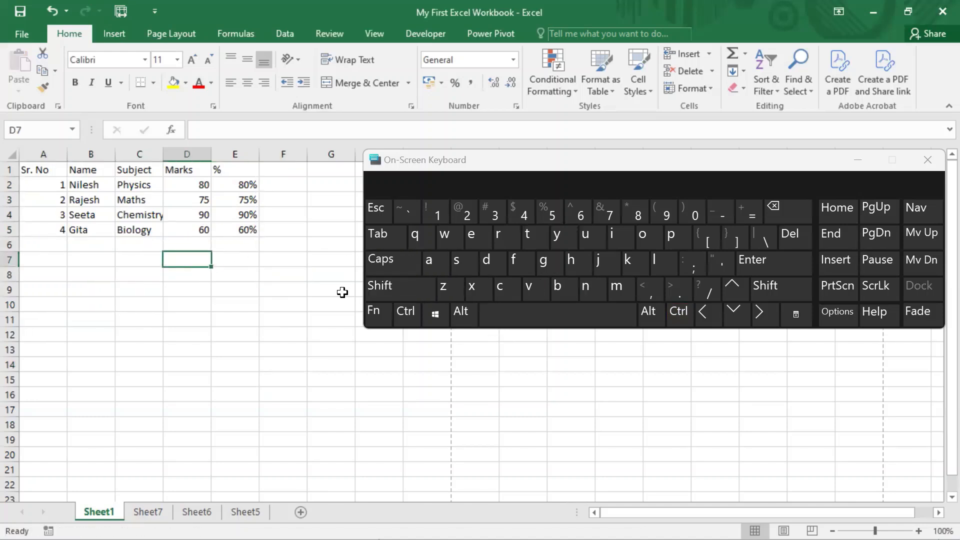
Step: Move the active cell up to E3 and extend the selection across the Maths row to A3 with the On-Screen Keyboard
click(732, 286)
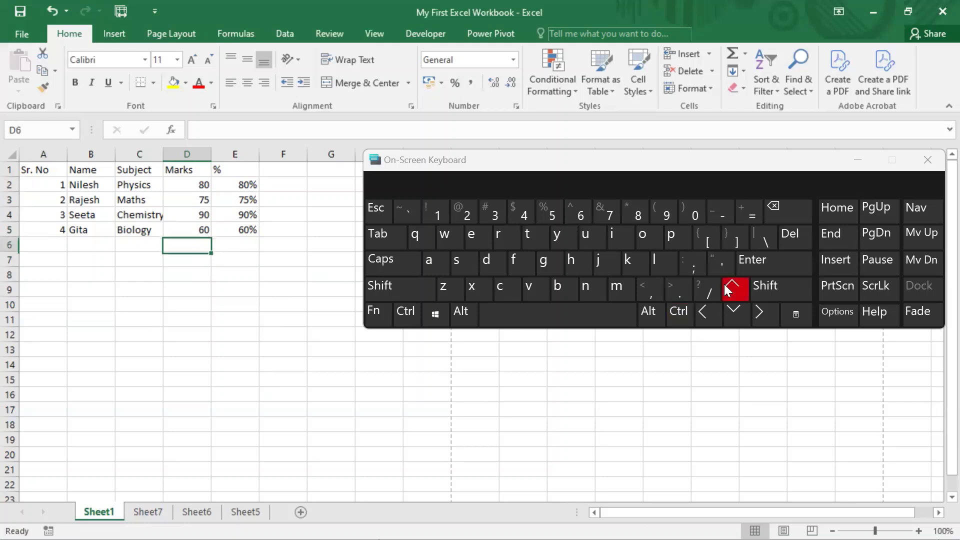
click(732, 286)
click(732, 286)
click(732, 286)
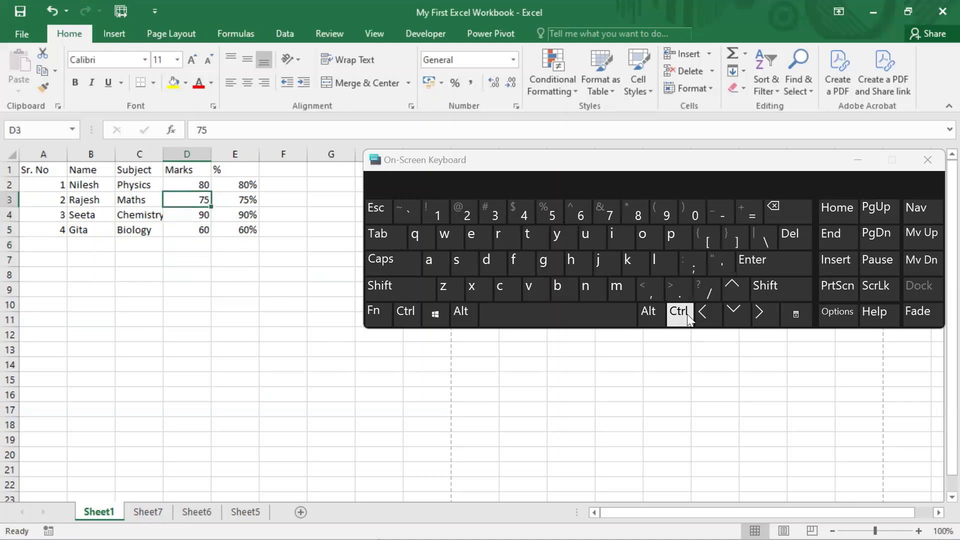
click(759, 312)
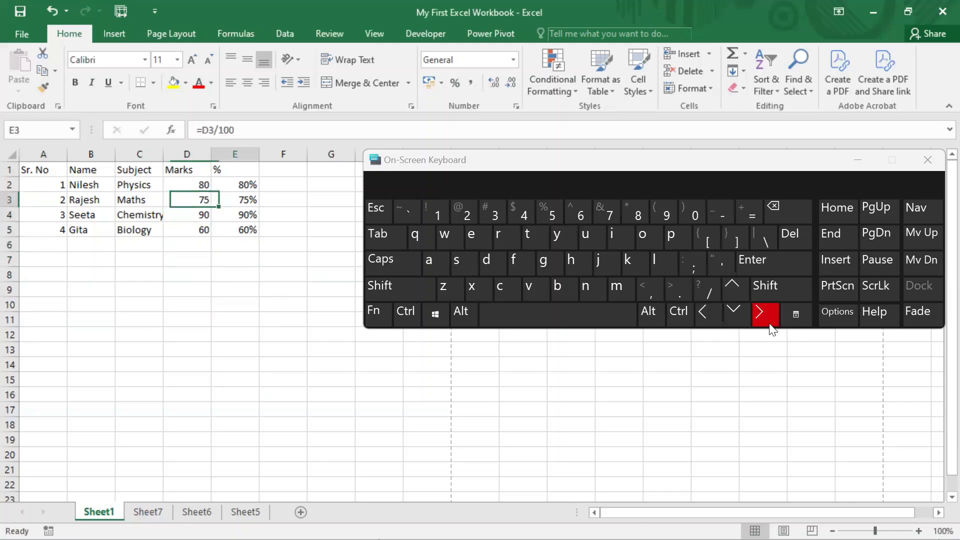
click(765, 290)
click(682, 314)
click(705, 311)
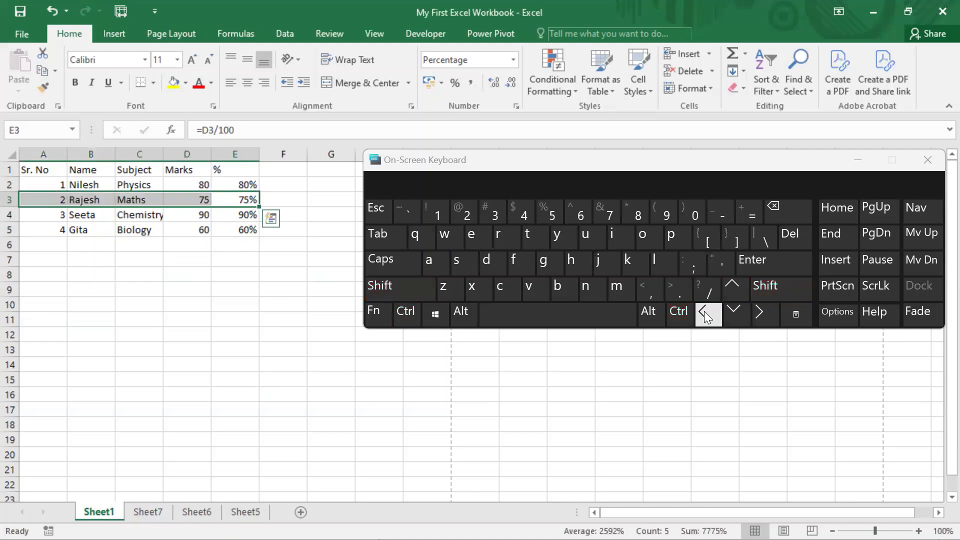
Step: Cut the Maths row A3:E3 and paste it at A9 with the On-Screen Keyboard
click(405, 315)
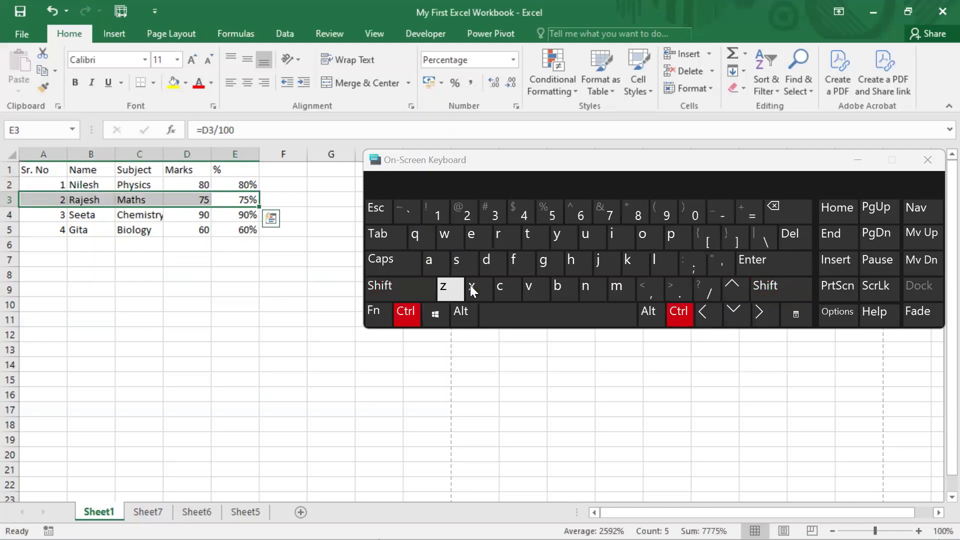
click(471, 285)
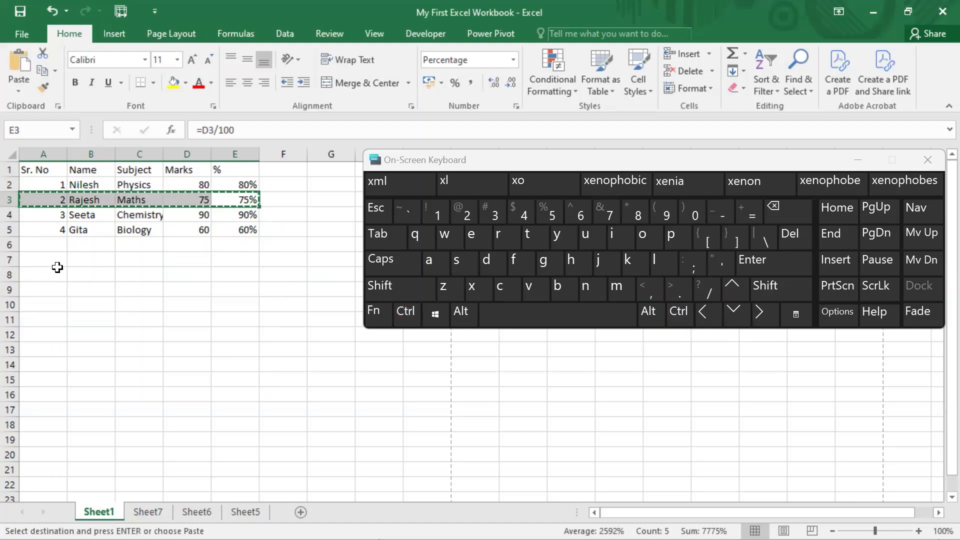
click(48, 288)
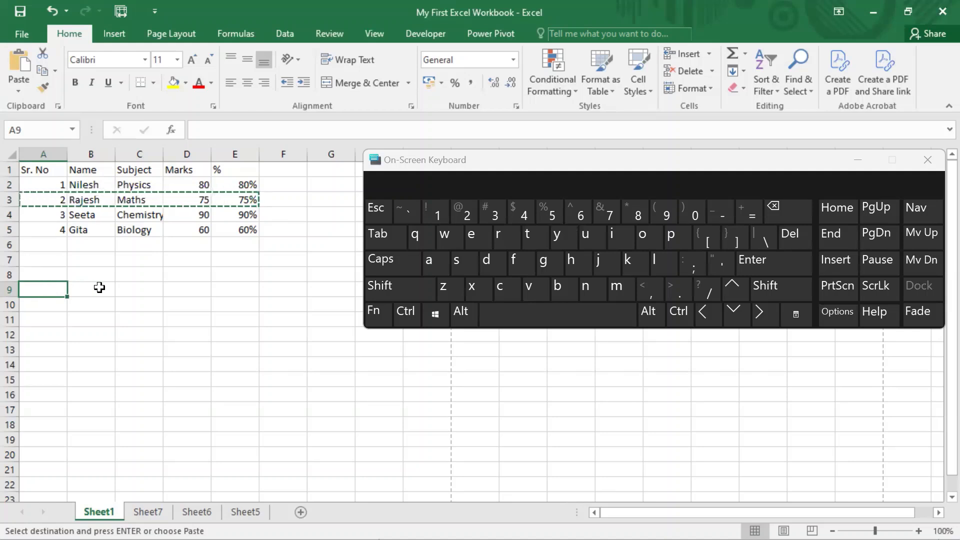
click(406, 313)
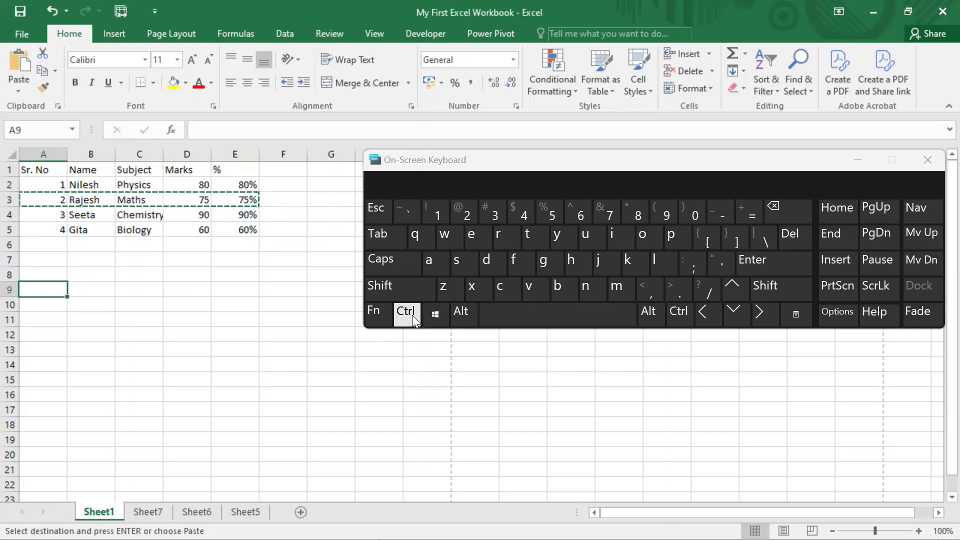
click(529, 286)
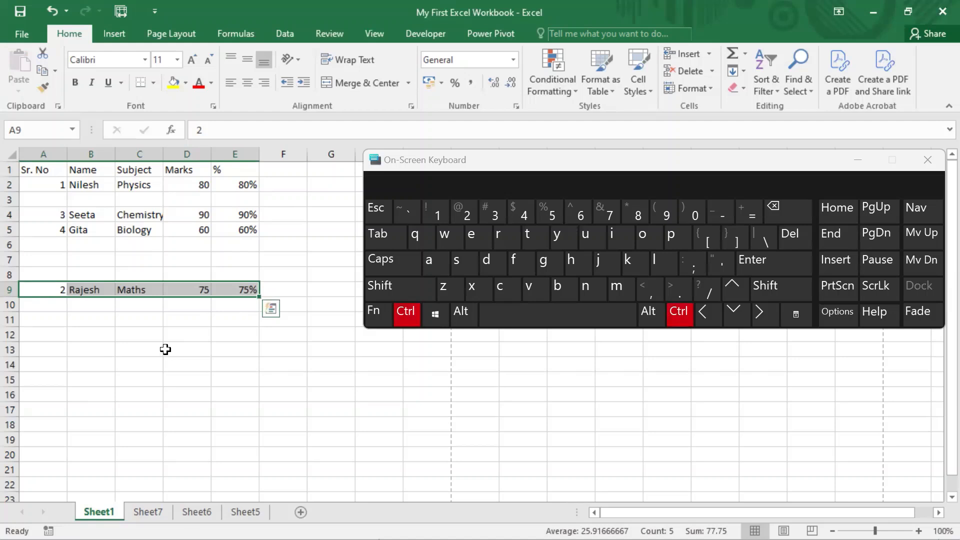
Step: Undo the move of the Maths row and cancel the pending cut
key(ctrl+z)
click(141, 384)
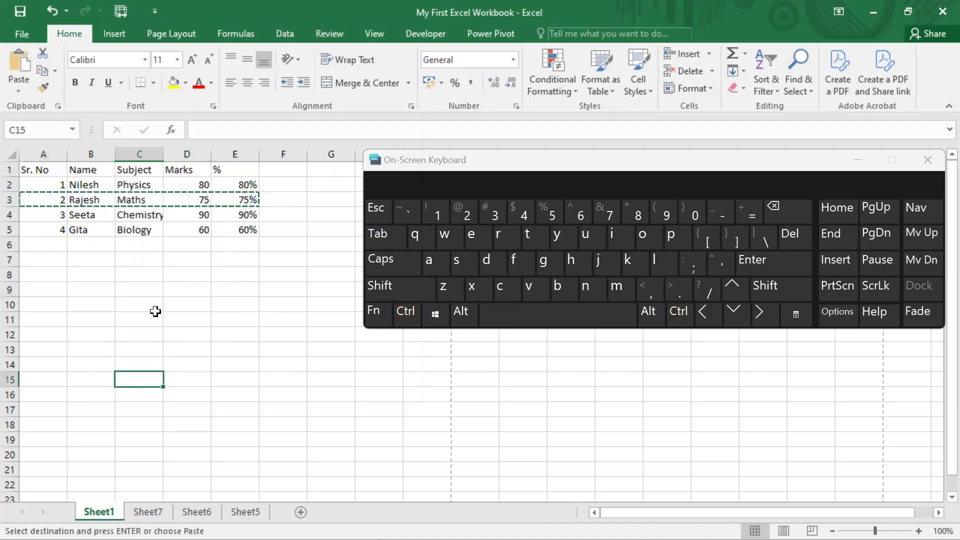
key(Escape)
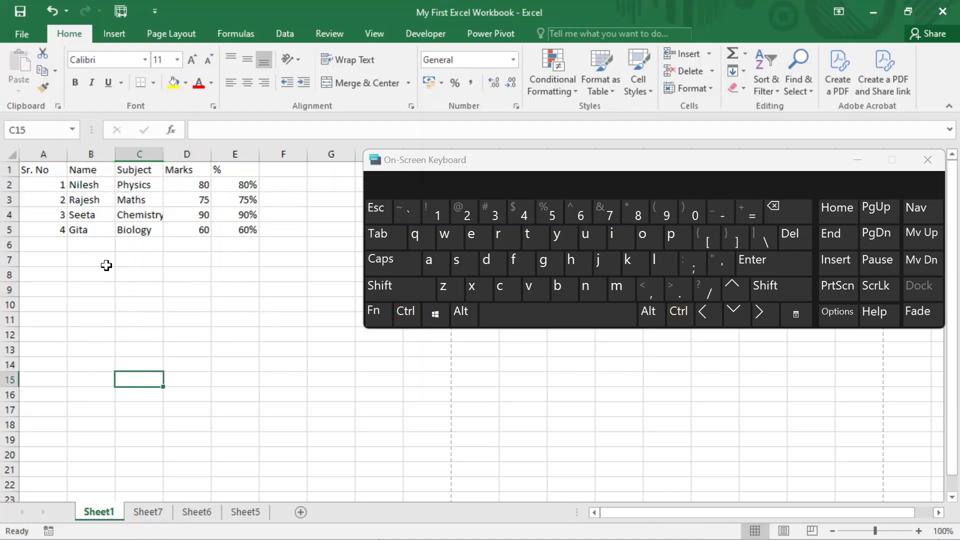
Step: Try to cut the non-adjacent cells A2, C5, C4 and C3 together with the On-Screen Keyboard
click(55, 181)
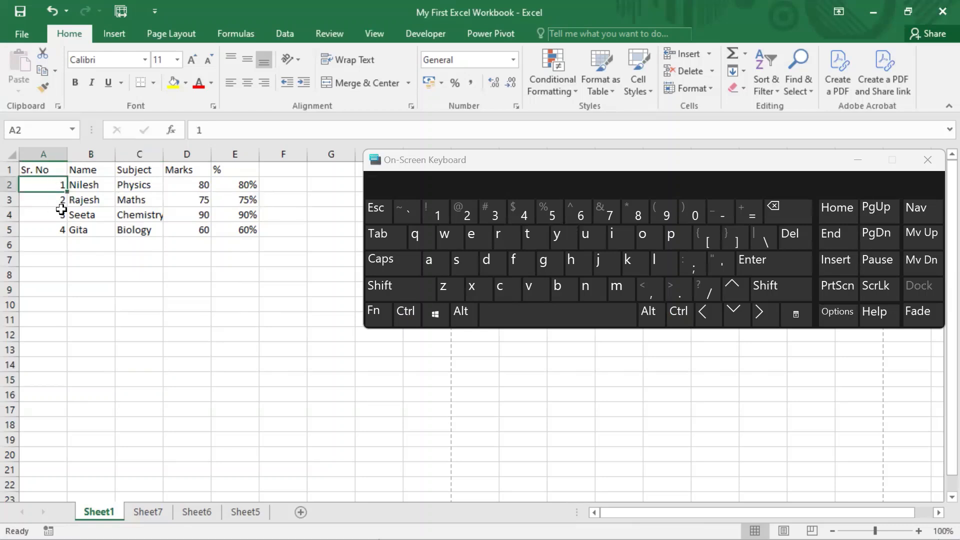
ctrl+click(150, 229)
ctrl+click(144, 210)
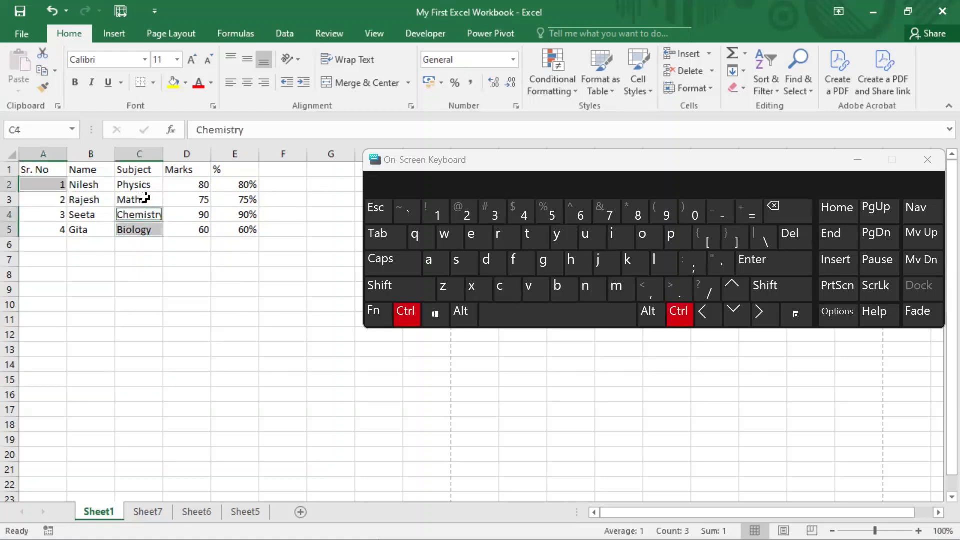
ctrl+click(145, 197)
click(405, 313)
click(403, 312)
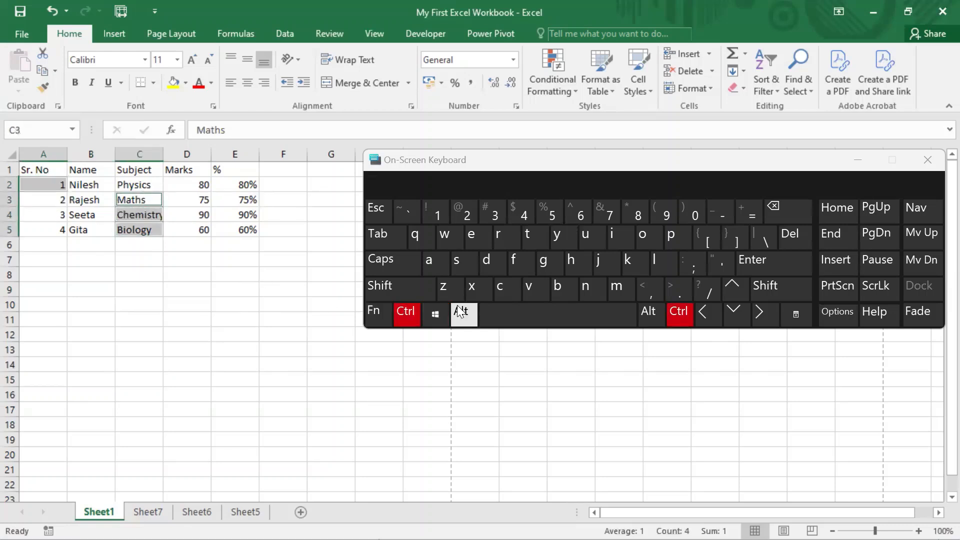
click(467, 287)
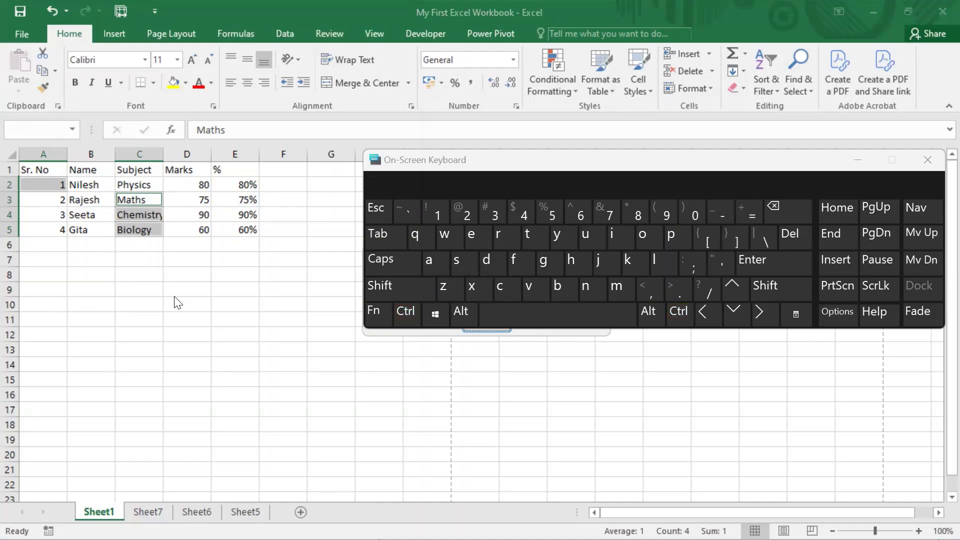
Step: Move the On-Screen Keyboard clear of the warning, dismiss the warning and replace the multiple selection with cell C9
click(545, 162)
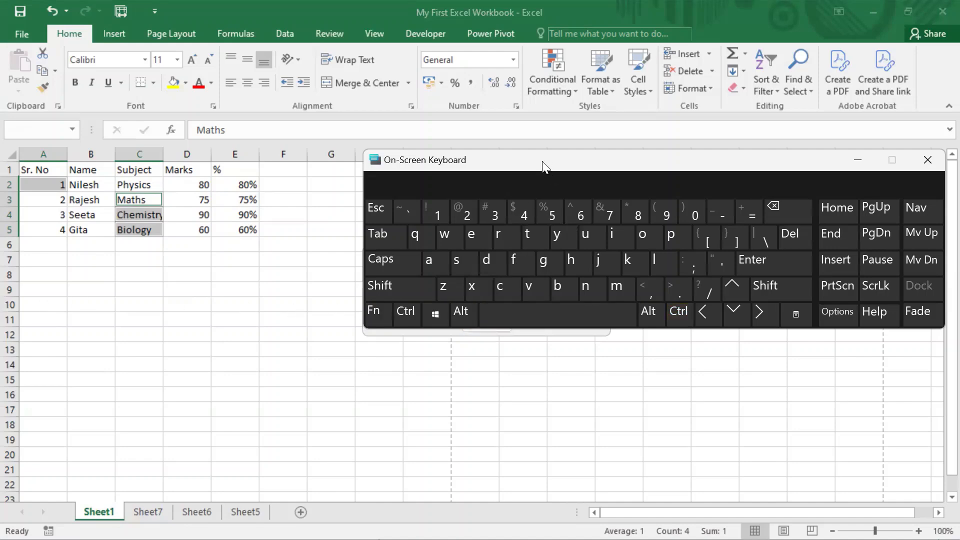
drag(543, 161, 427, 363)
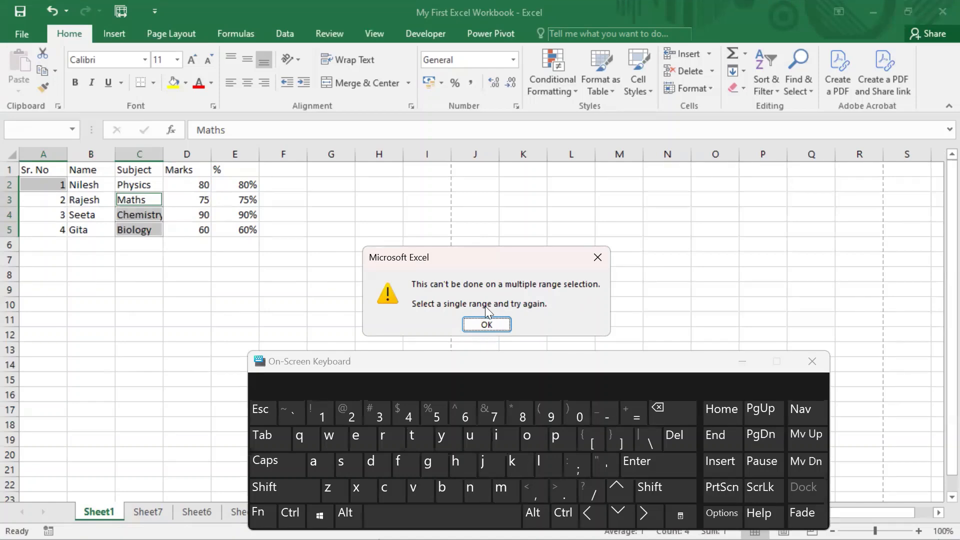
click(598, 257)
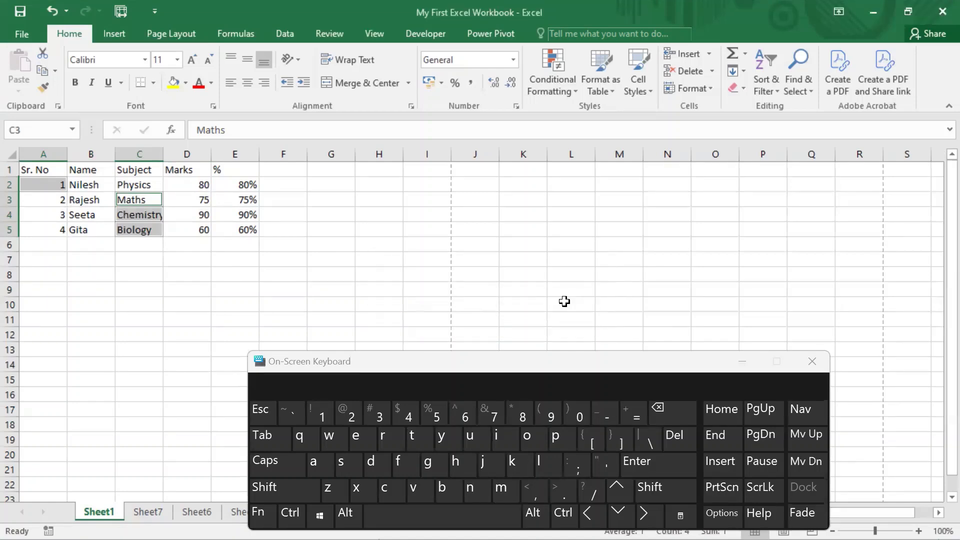
click(142, 289)
Step: Place the On-Screen Keyboard back beside the marks table and use it to select the Name column from B1 to B5
click(414, 358)
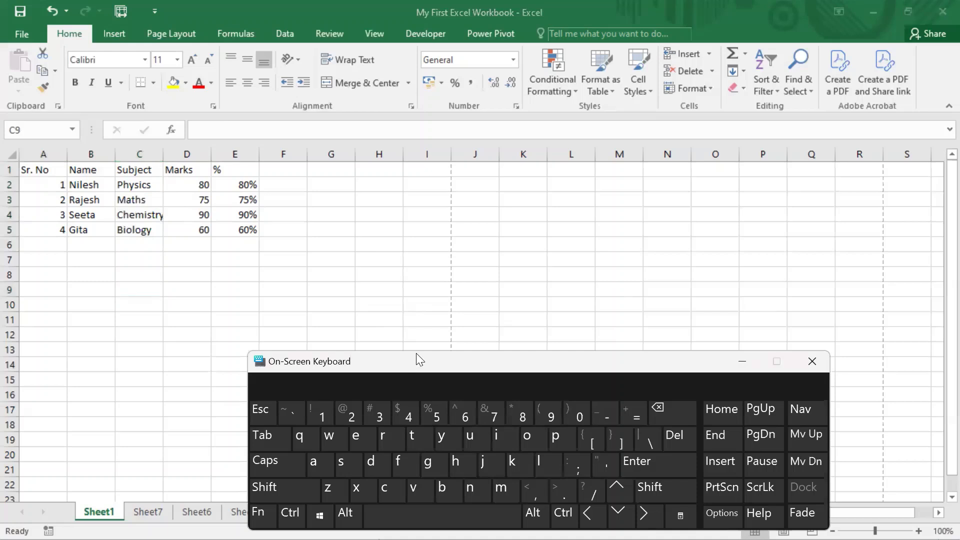
drag(416, 354, 503, 163)
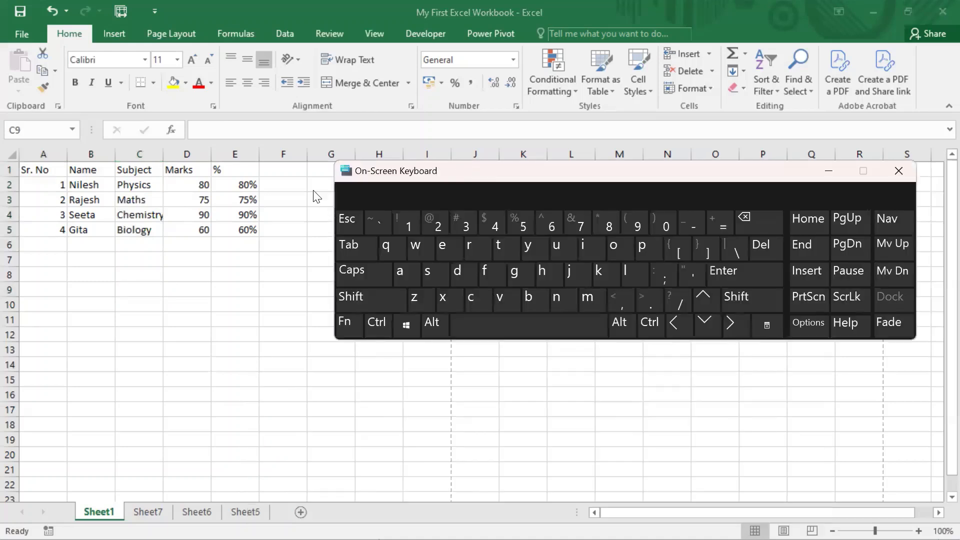
click(86, 168)
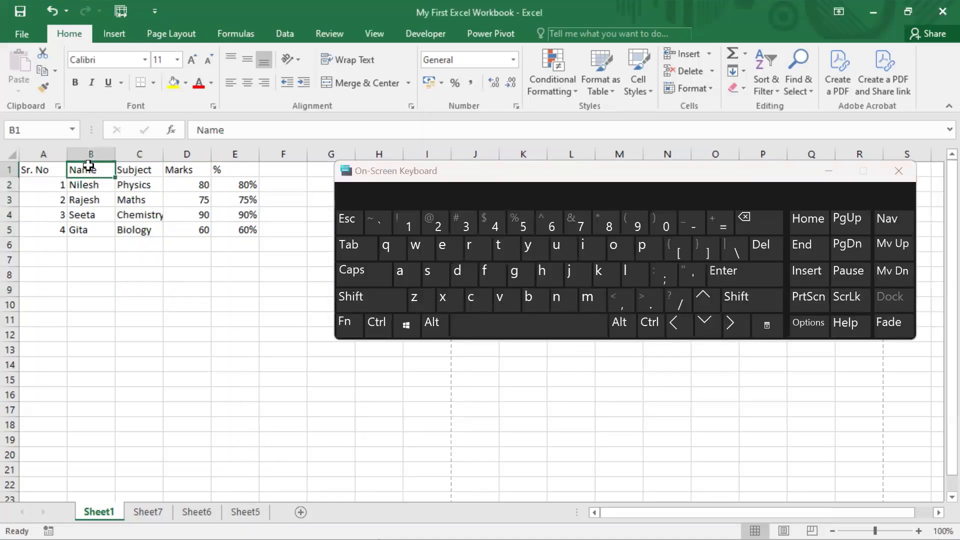
click(652, 331)
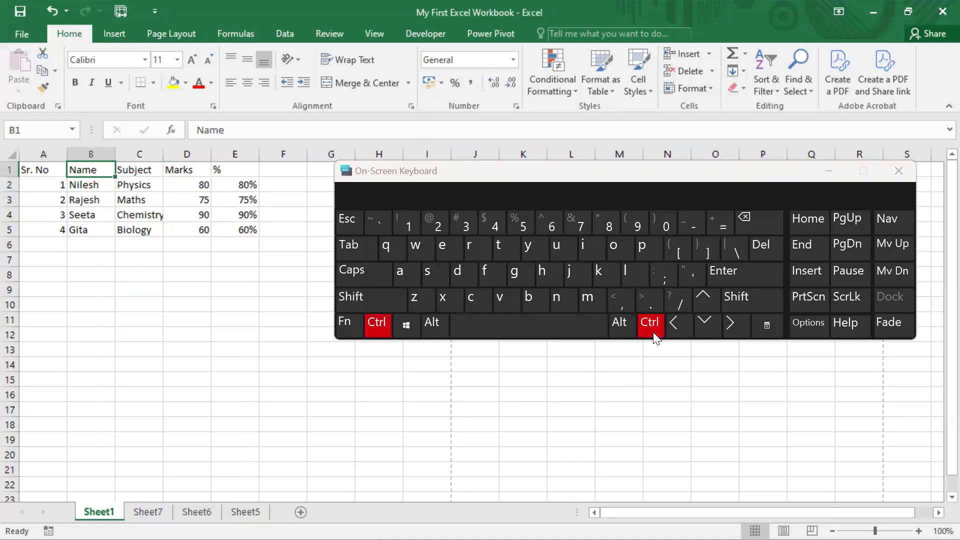
click(744, 307)
click(704, 334)
key(ctrl+c)
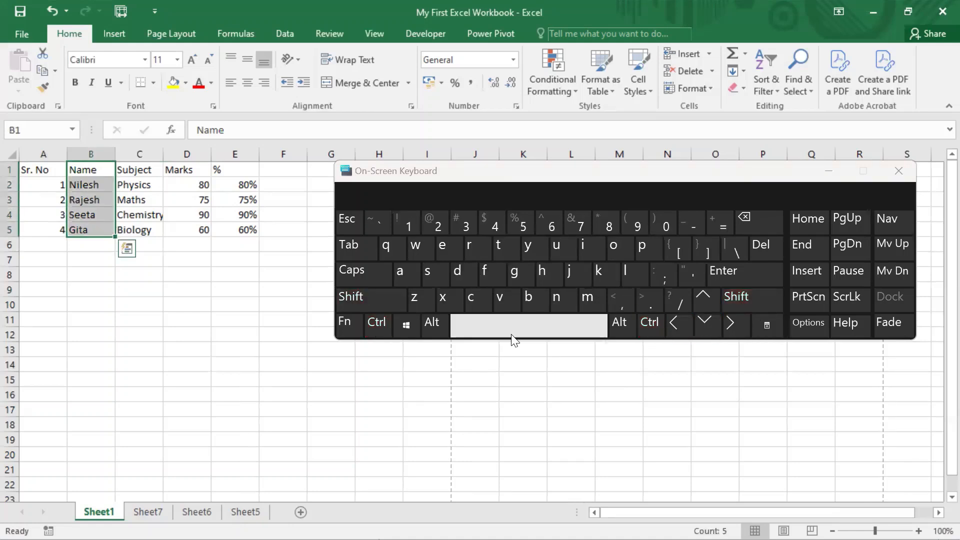
Step: Cut the Name column B1:B5 and paste it at I1 with the On-Screen Keyboard, repositioning the keyboard to uncover the destination
click(378, 325)
click(447, 300)
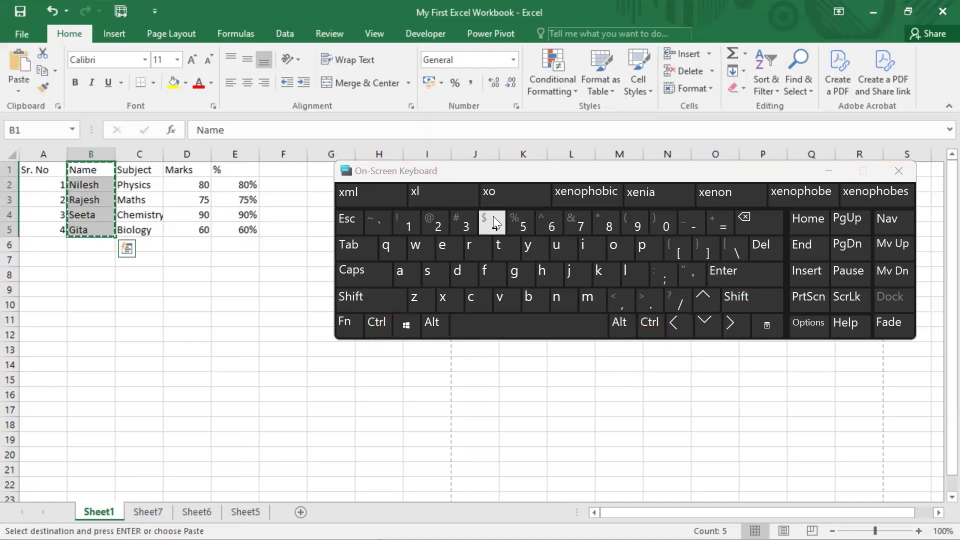
drag(488, 172, 468, 303)
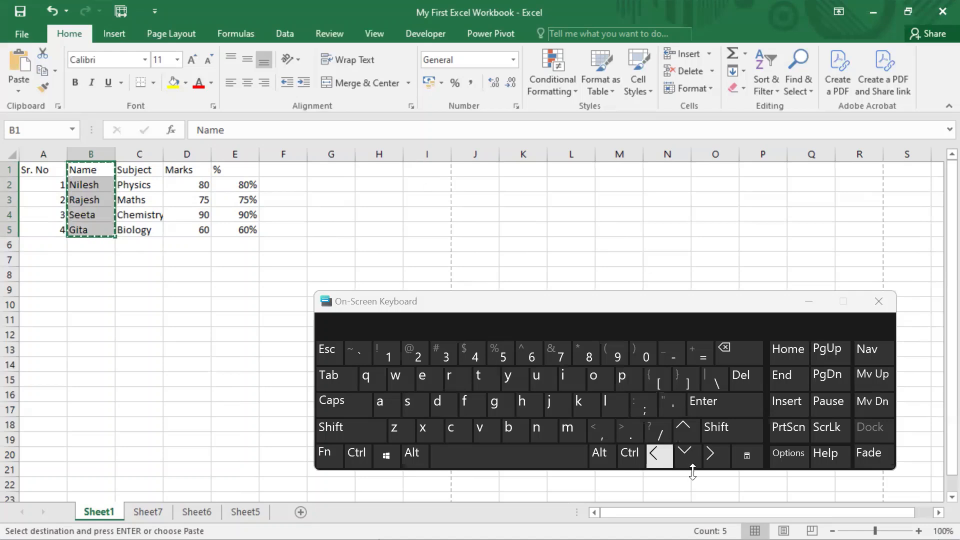
click(710, 459)
click(711, 459)
click(711, 459)
click(710, 459)
click(711, 459)
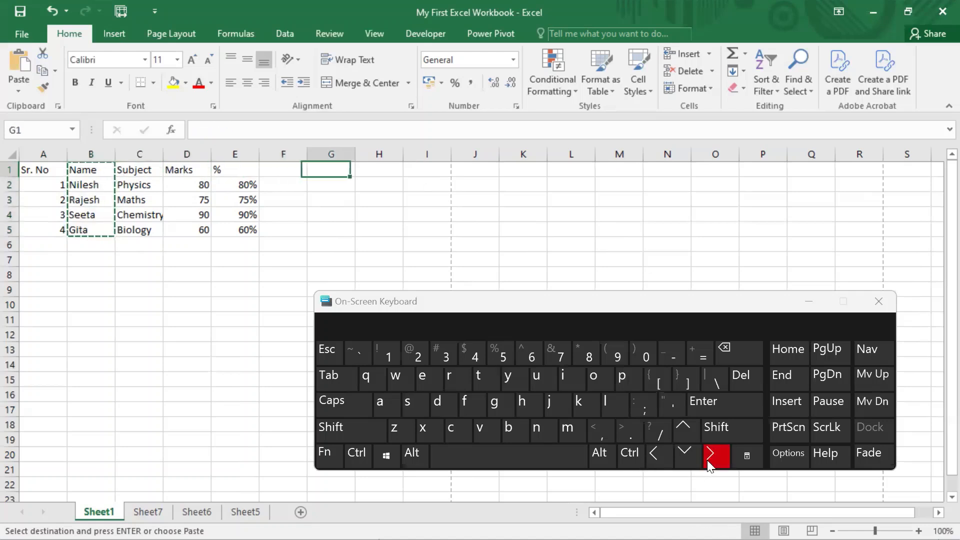
click(711, 459)
click(710, 459)
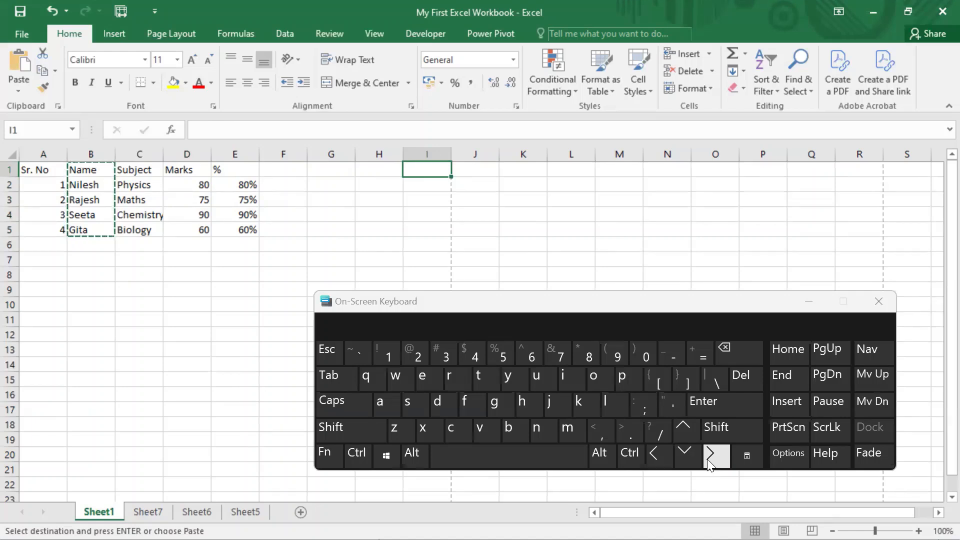
click(357, 454)
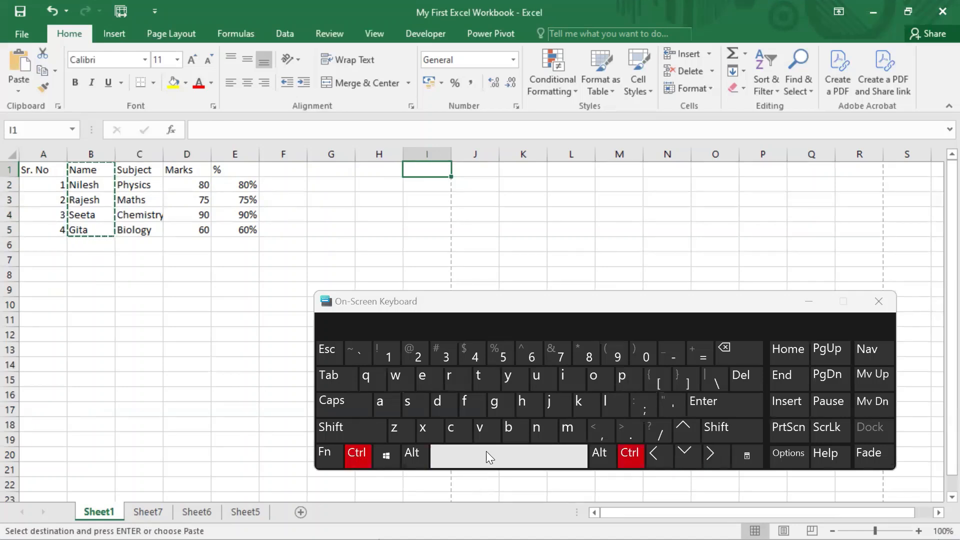
click(479, 432)
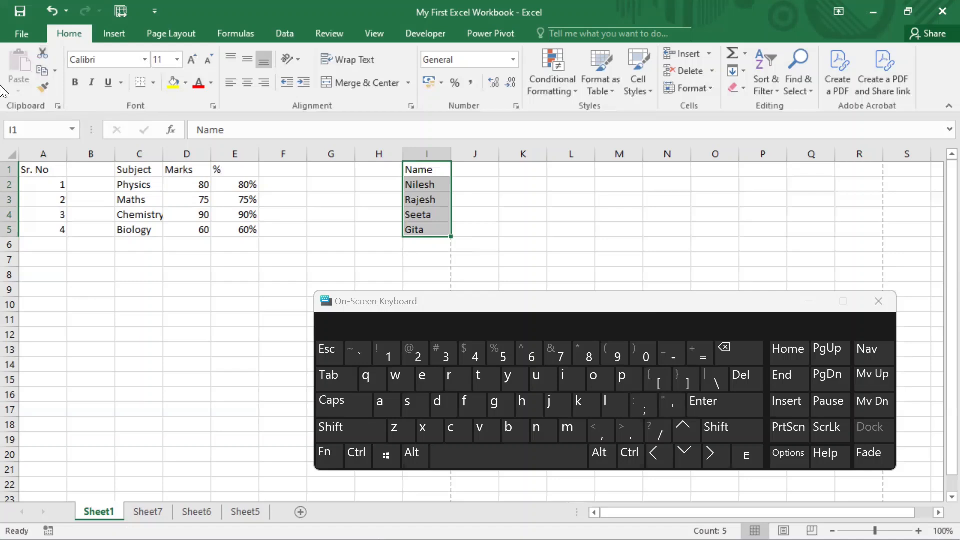
Step: Undo the move of the Name column and minimize the On-Screen Keyboard
click(12, 74)
drag(526, 301, 442, 283)
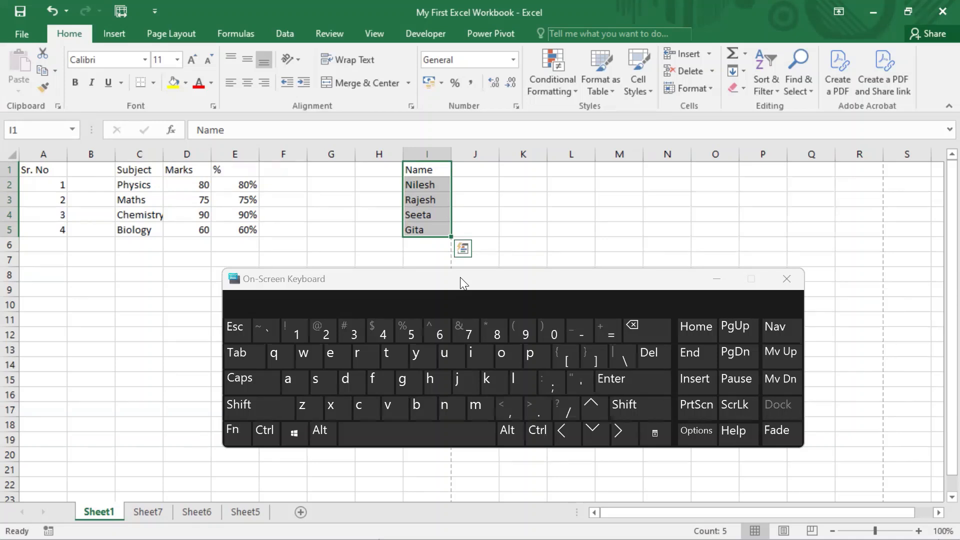
key(ctrl+z)
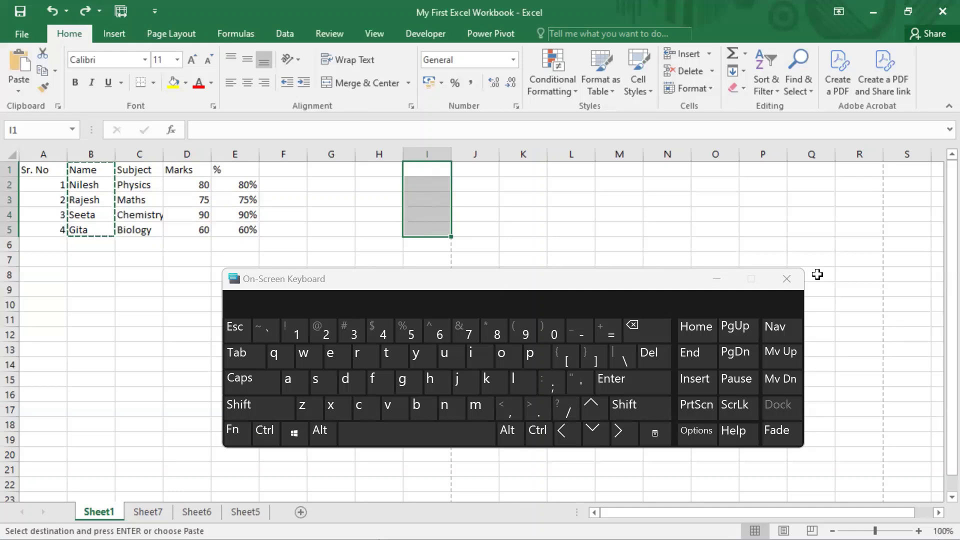
click(717, 279)
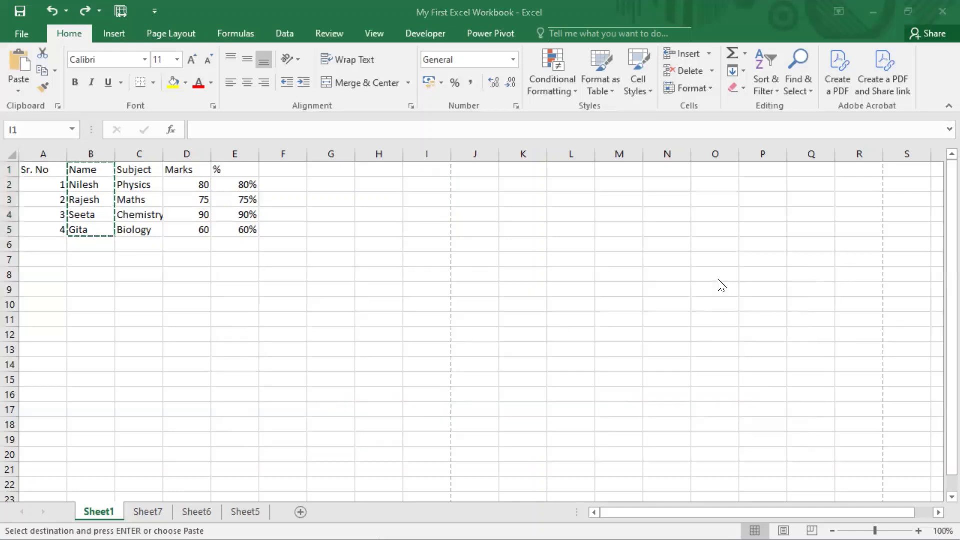